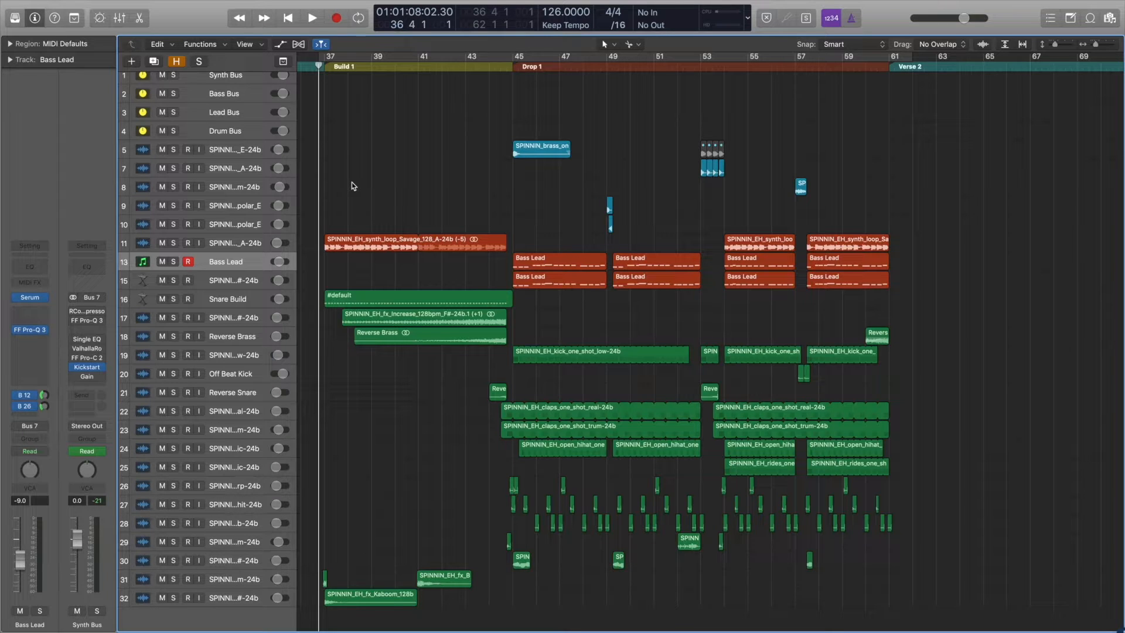
- Play the Build 1 and Drop 1 sections, and show the region parameters of the build's synth loop on track 11
{"action": "key", "text": "space"}
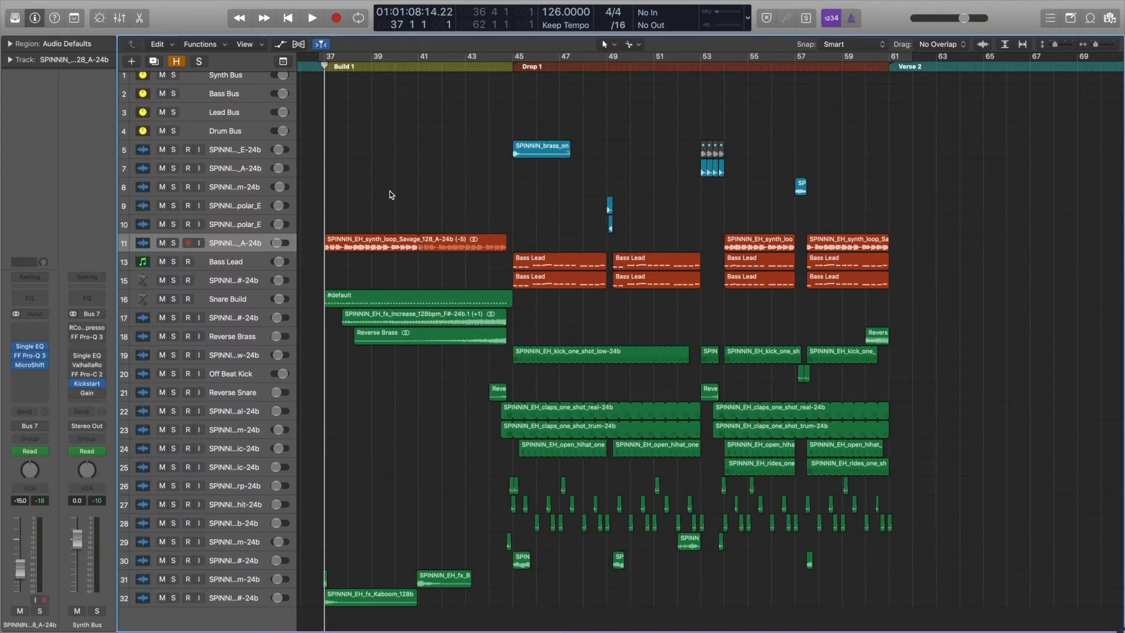
{"action": "left_click", "coordinate": [354, 243]}
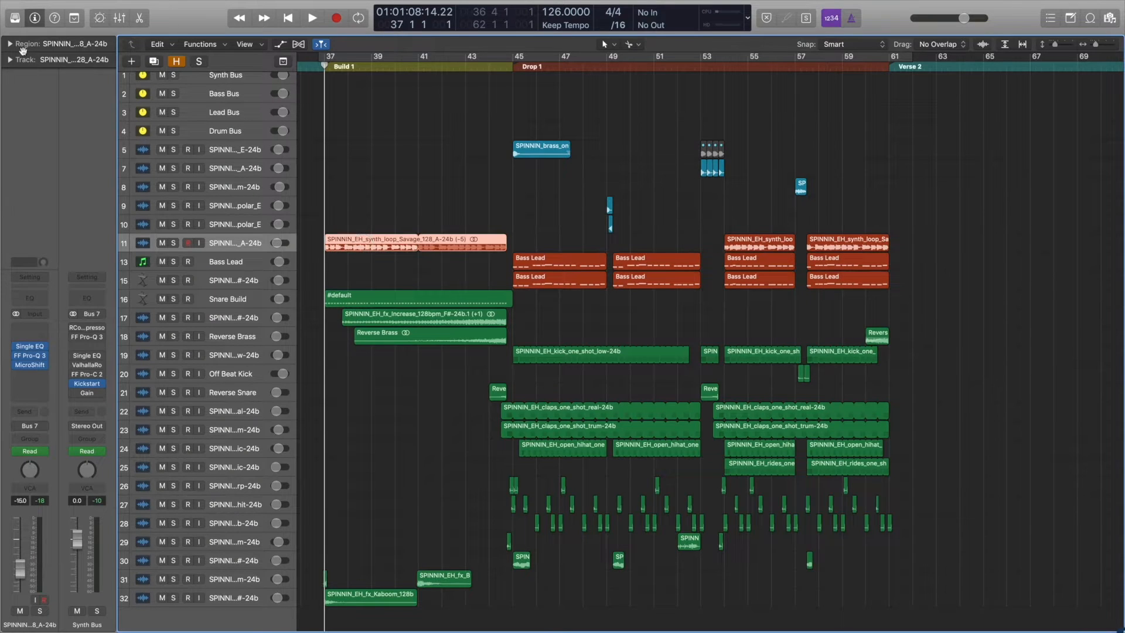
{"action": "left_click", "coordinate": [23, 47]}
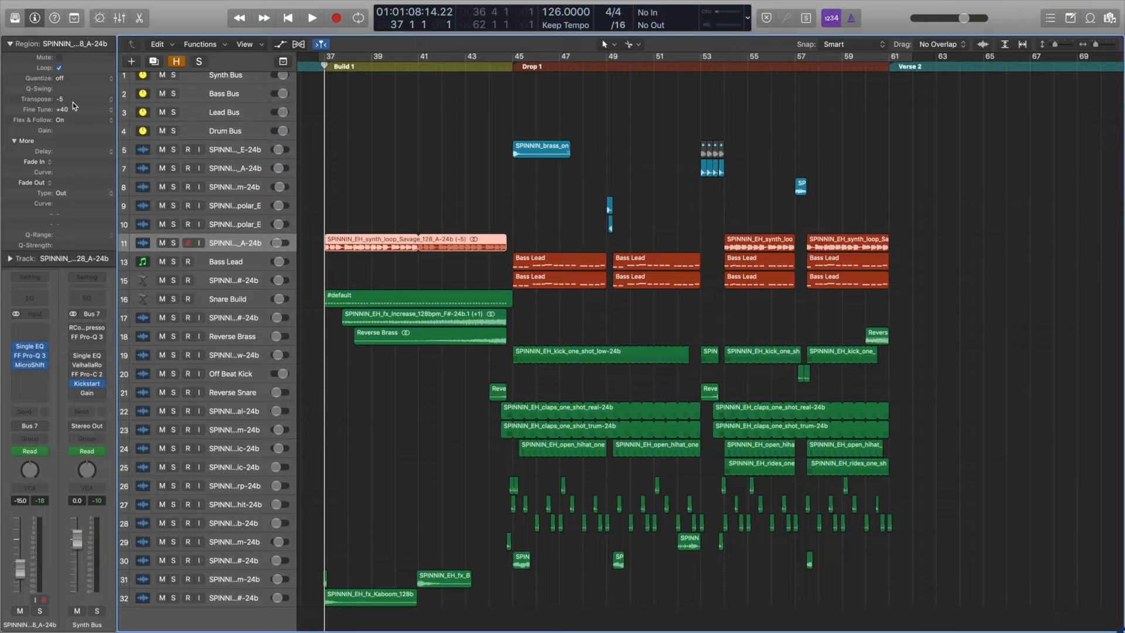
- Solo the synth loop on track 11, collapse its region parameters and play it from bar 37
{"action": "left_click", "coordinate": [173, 243]}
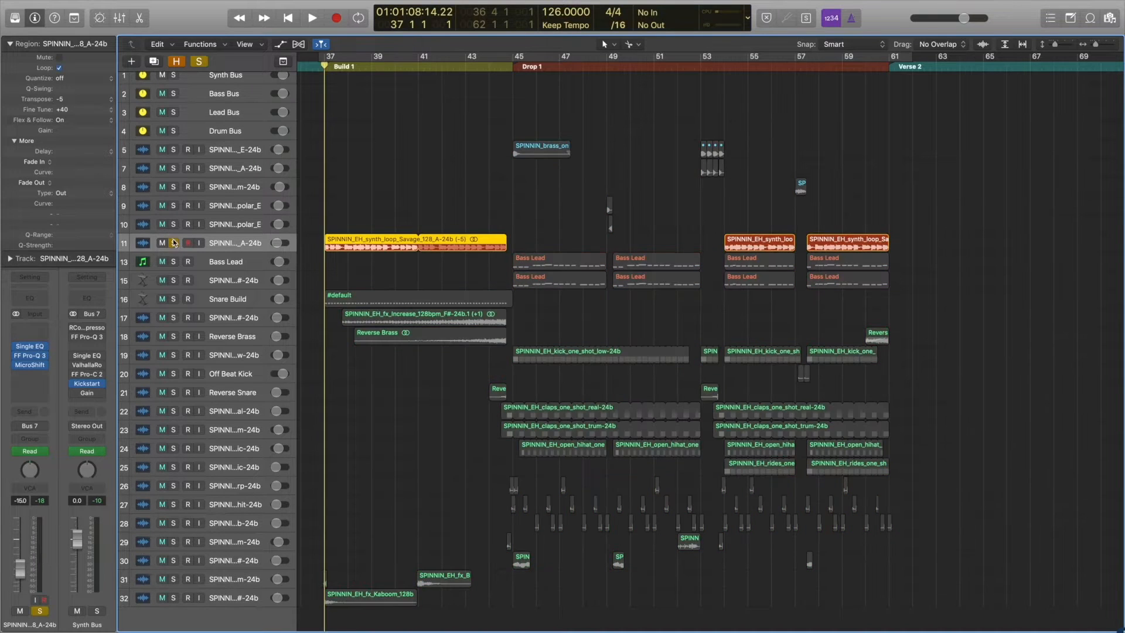
{"action": "left_click", "coordinate": [35, 47]}
{"action": "key", "text": "space"}
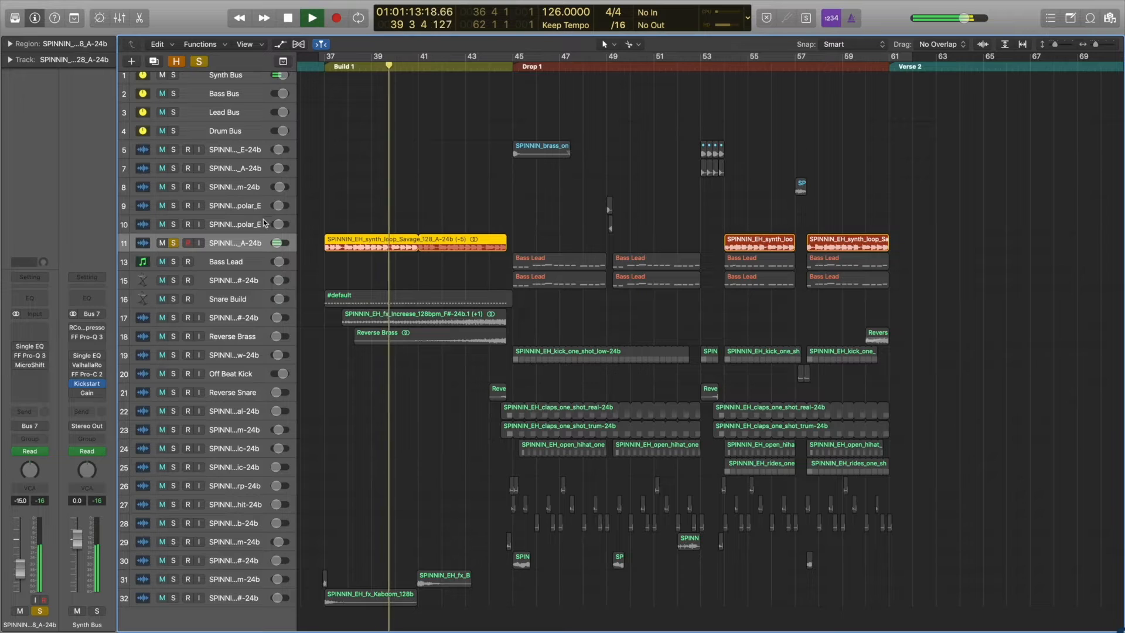
- Show the track automation to examine the synth loop's frequency curve, unsolo track 11 and hide the automation again
{"action": "mouse_move", "coordinate": [18, 349]}
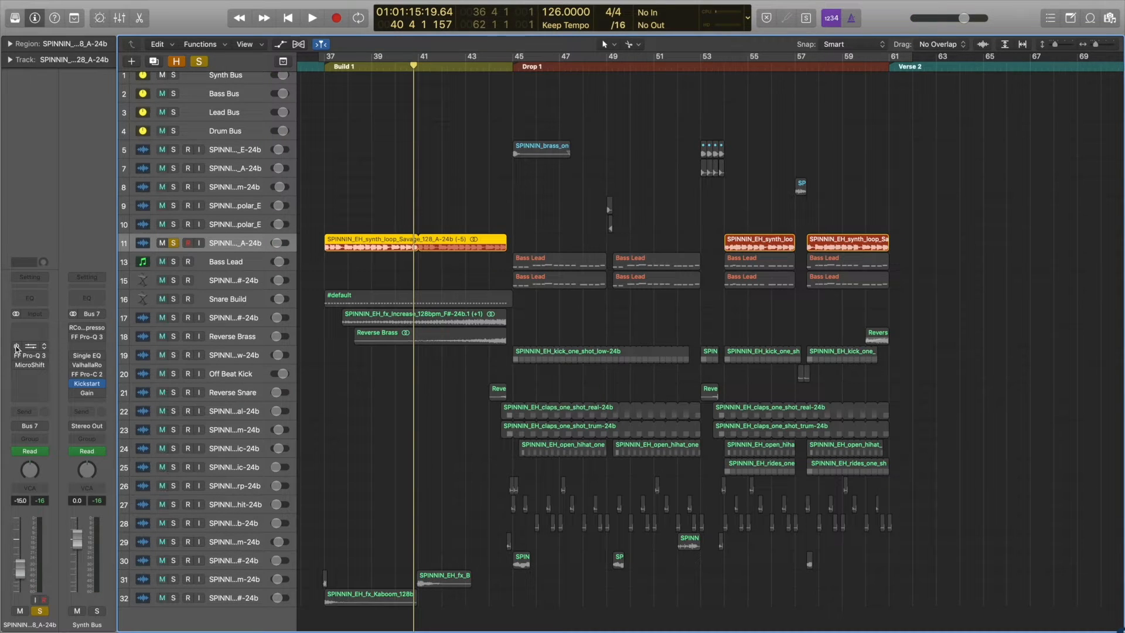
{"action": "key", "text": "a"}
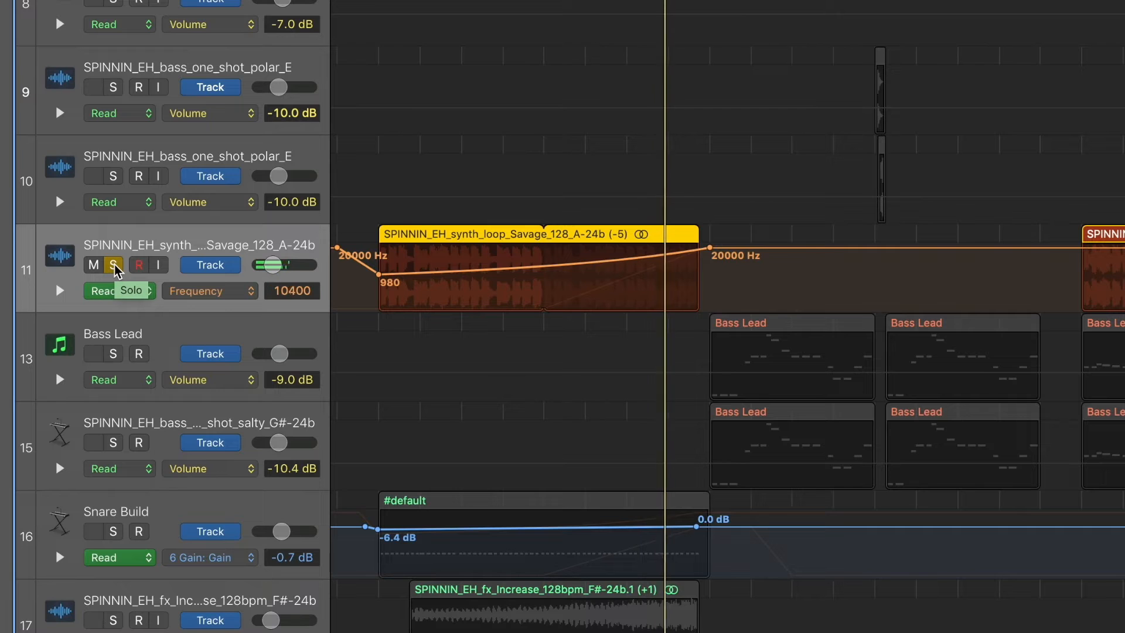
{"action": "left_click", "coordinate": [114, 267]}
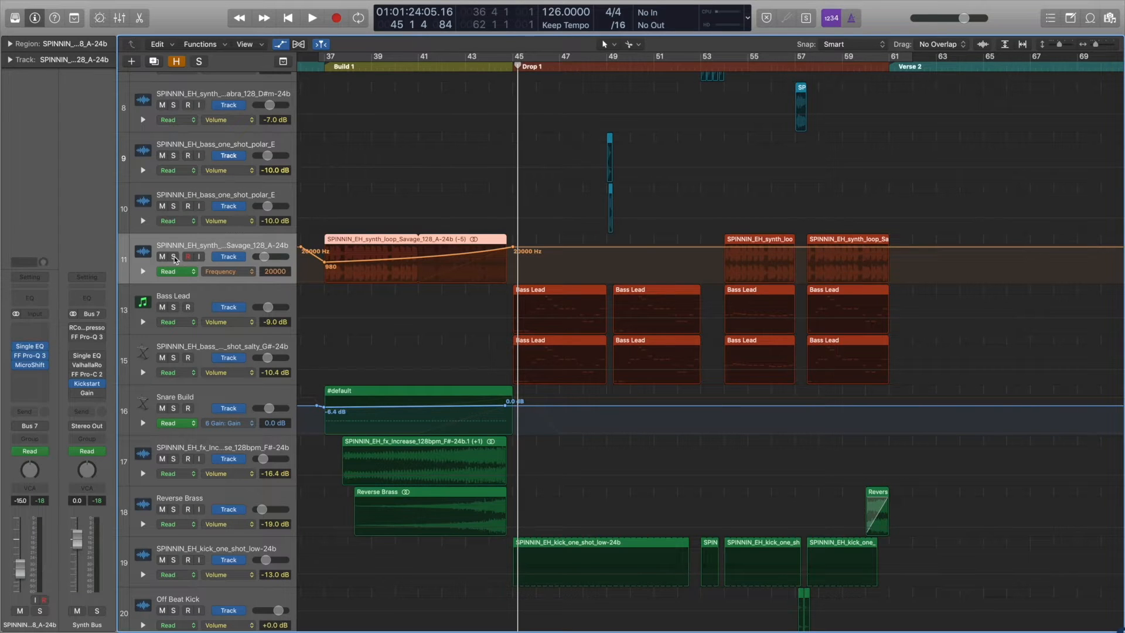
{"action": "key", "text": "a"}
- Solo Bass Lead, open its first region's notes in the Piano Roll and play that region as a cycle from bar 45 to 49
{"action": "left_click", "coordinate": [174, 261]}
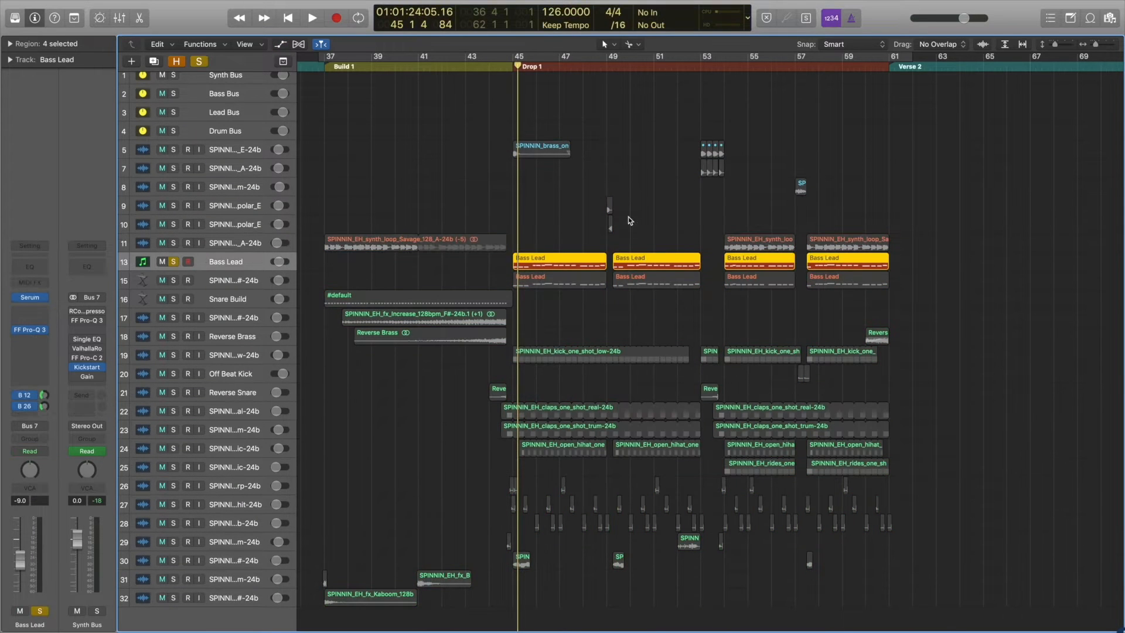
{"action": "double_click", "coordinate": [539, 260]}
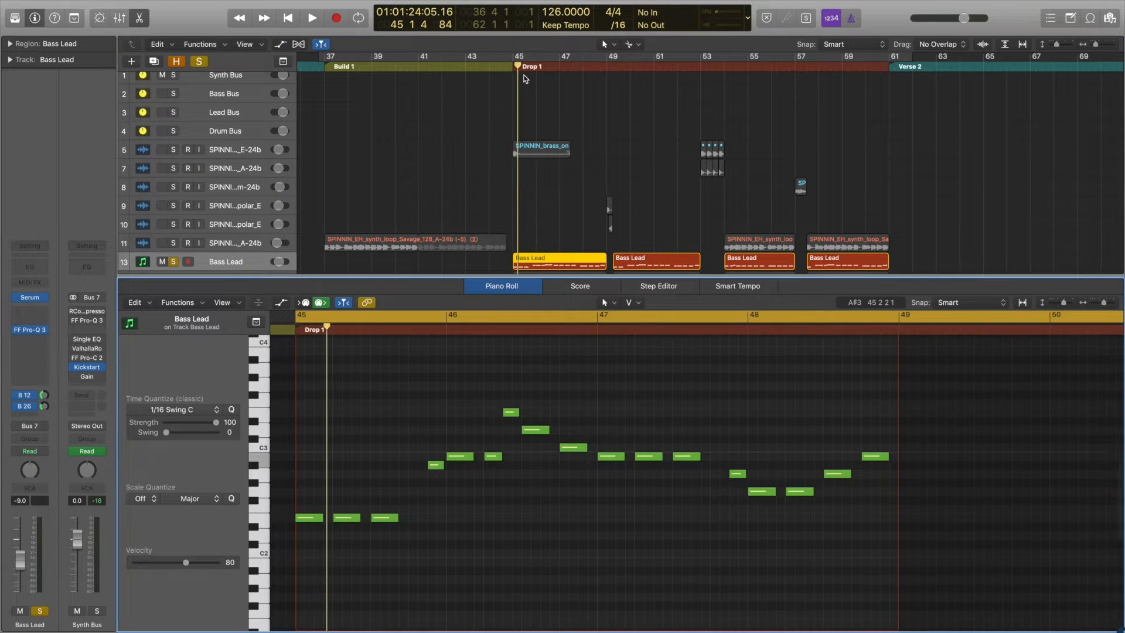
{"action": "key", "text": "super+u"}
{"action": "key", "text": "space"}
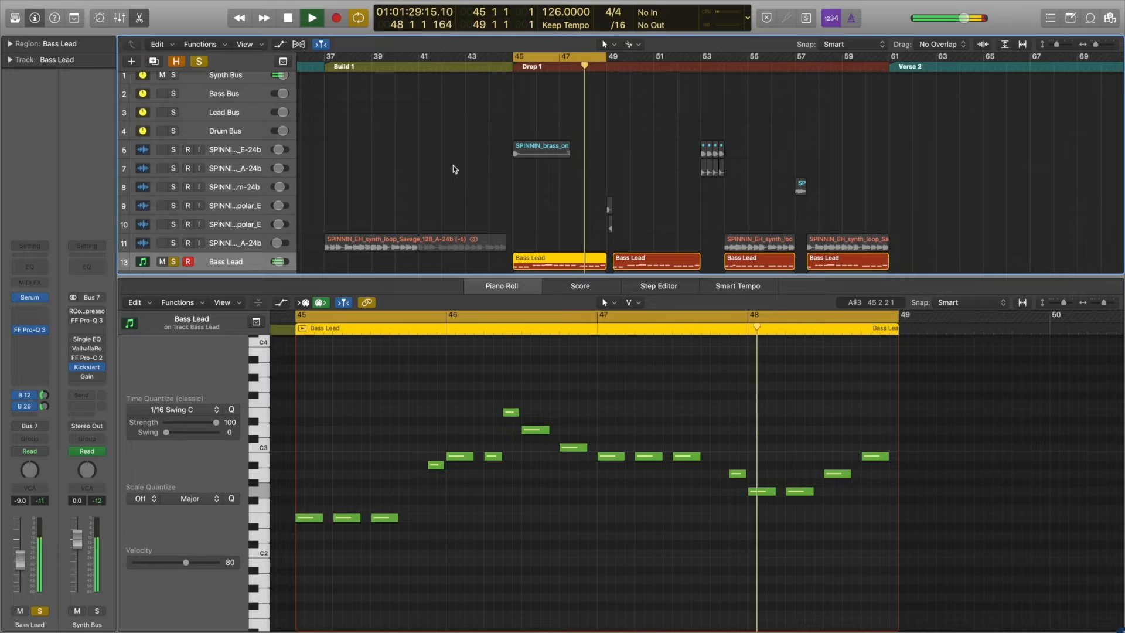
{"action": "key", "text": "space"}
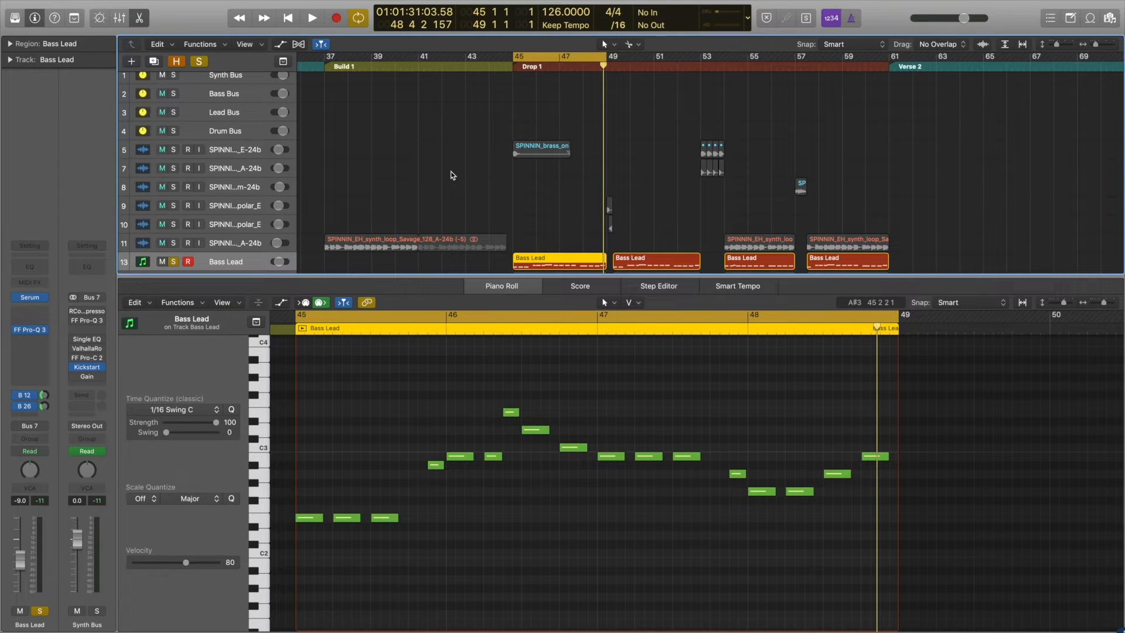
- Close the Piano Roll, solo the salty bass one-shot on track 15 in place of Bass Lead and listen through bars 45 to 49
{"action": "key", "text": "p"}
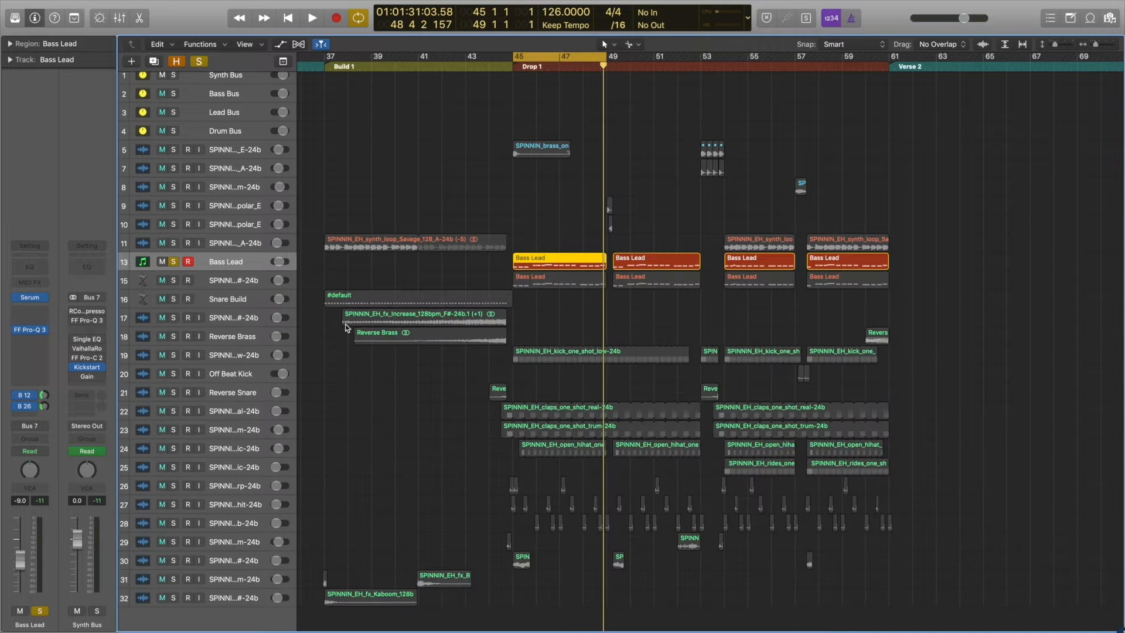
{"action": "left_click", "coordinate": [174, 281]}
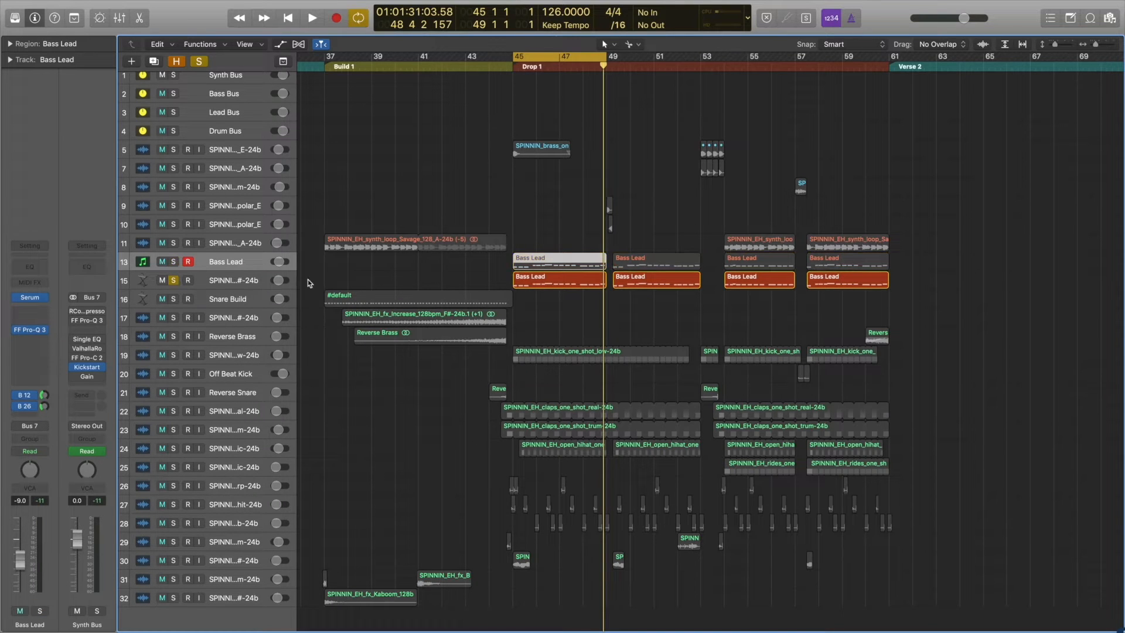
{"action": "key", "text": "space"}
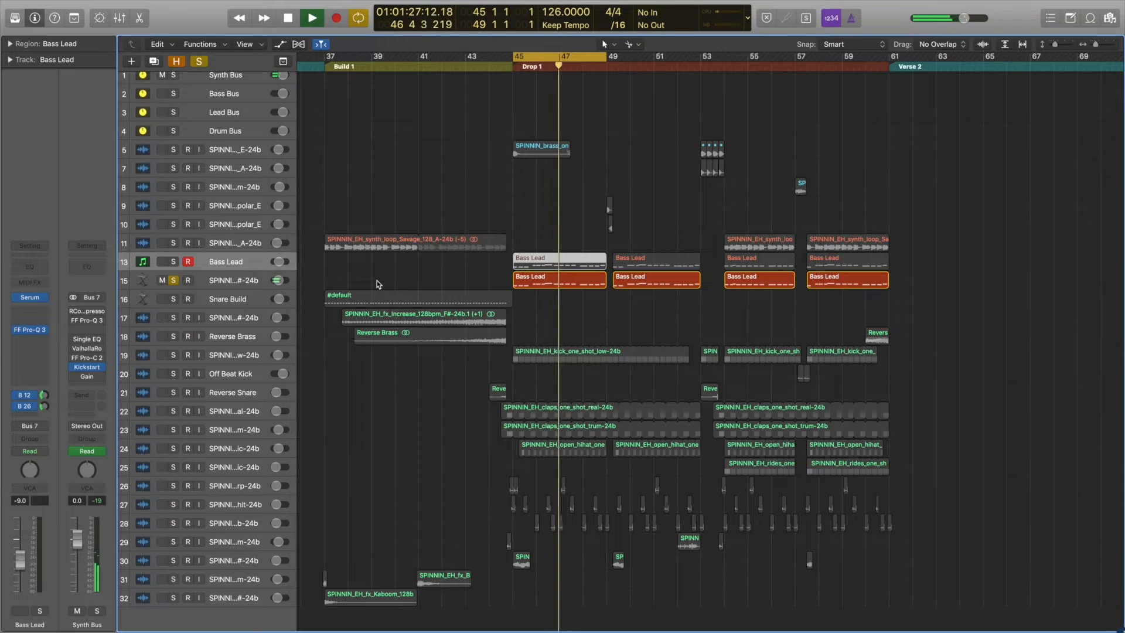
{"action": "left_click", "coordinate": [437, 284]}
{"action": "key", "text": "space"}
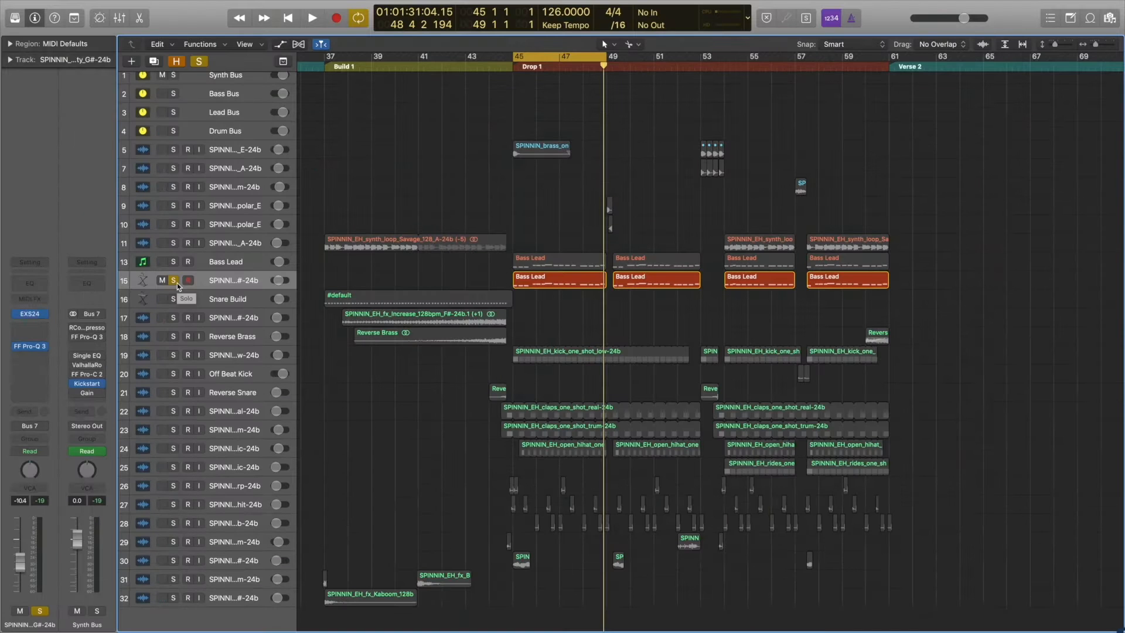
- Examine the salty bass track's EXS24 instrument and its FF Pro-Q 3 curve during playback, and add Bass Lead to the solo
{"action": "left_click", "coordinate": [30, 314]}
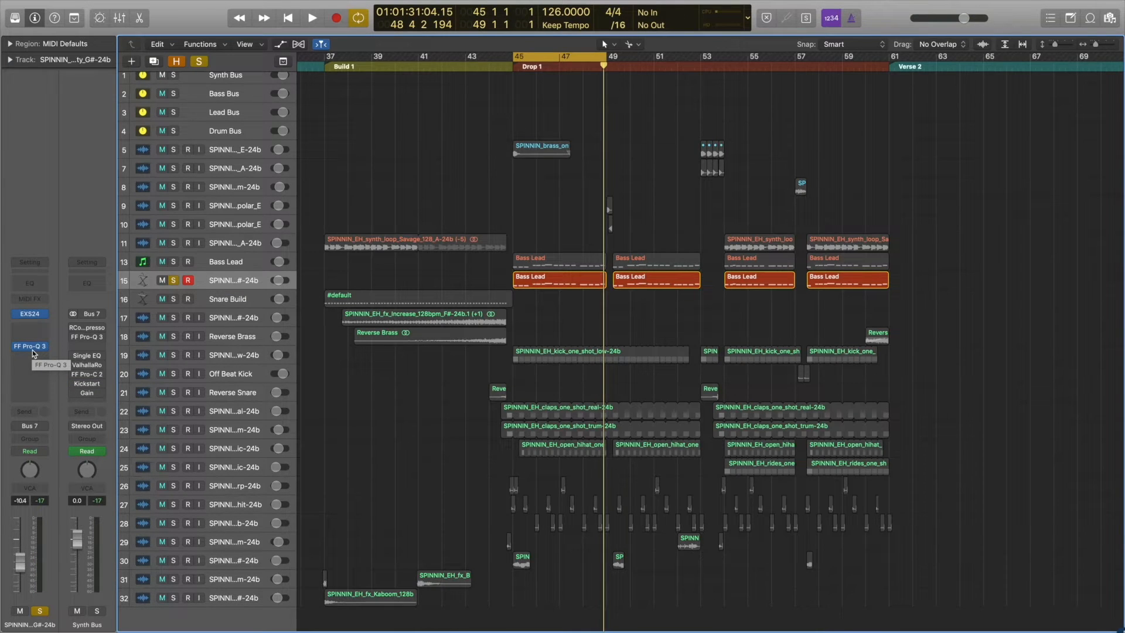
{"action": "left_click", "coordinate": [33, 350]}
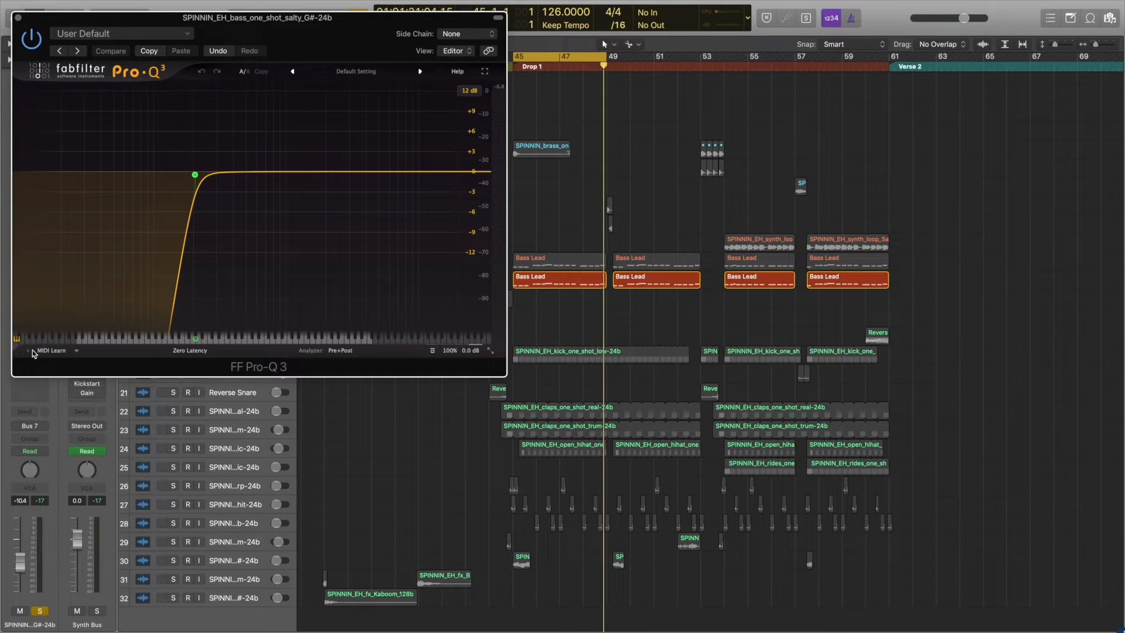
{"action": "key", "text": "space"}
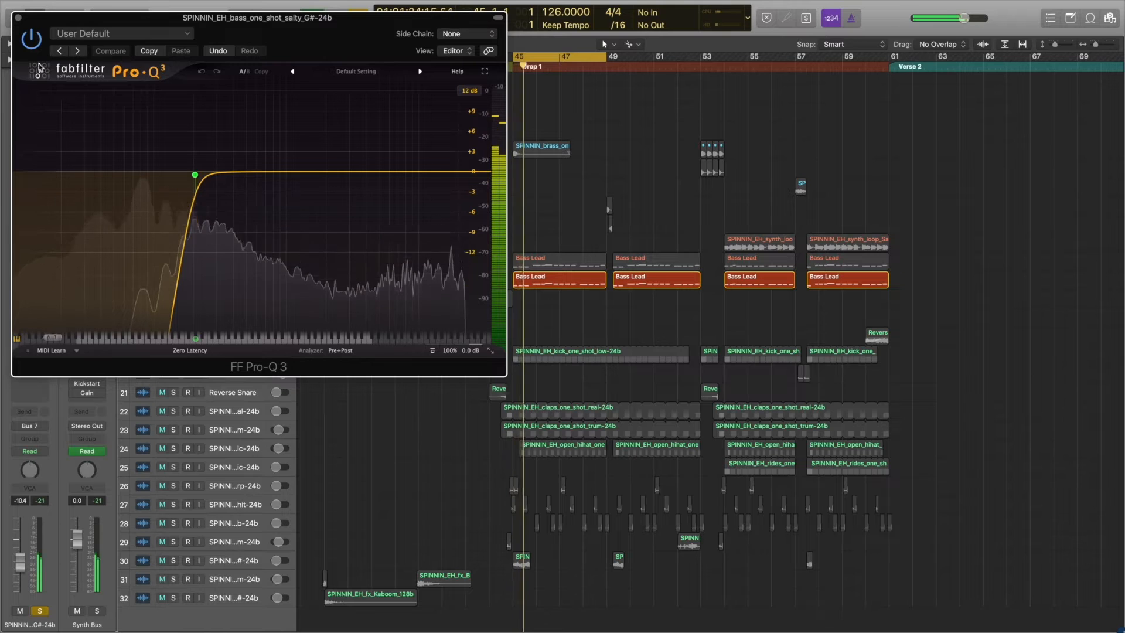
{"action": "left_click", "coordinate": [18, 17]}
{"action": "left_click", "coordinate": [173, 262]}
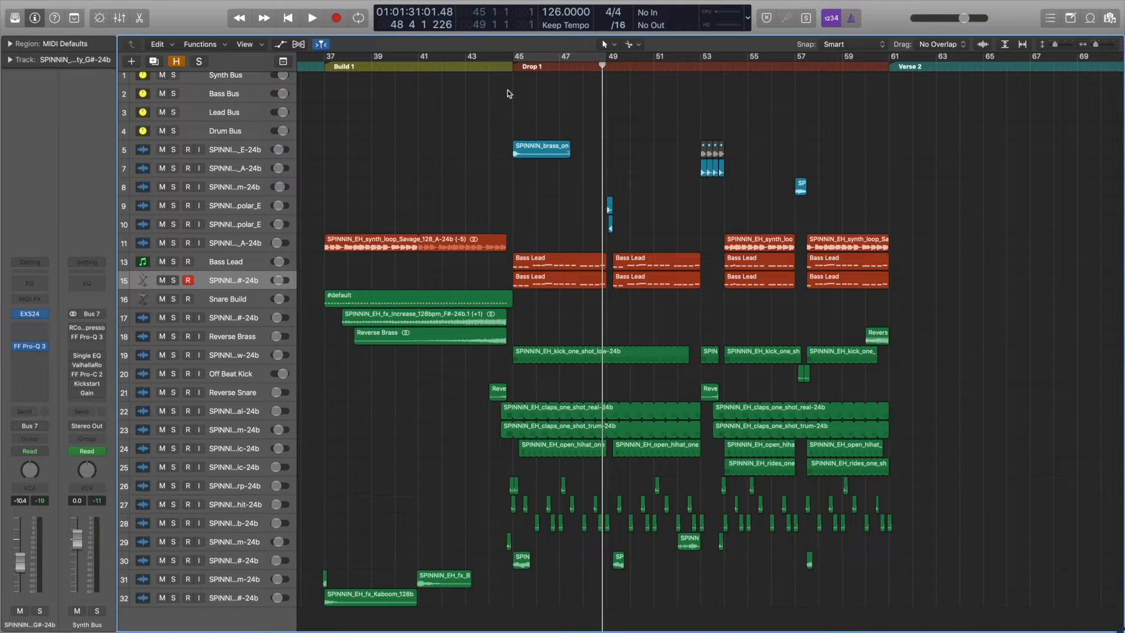
- Solo tracks 5 through 15 and play Drop 1 to hear the brass, bass and synth parts together
{"action": "left_click", "coordinate": [174, 150]}
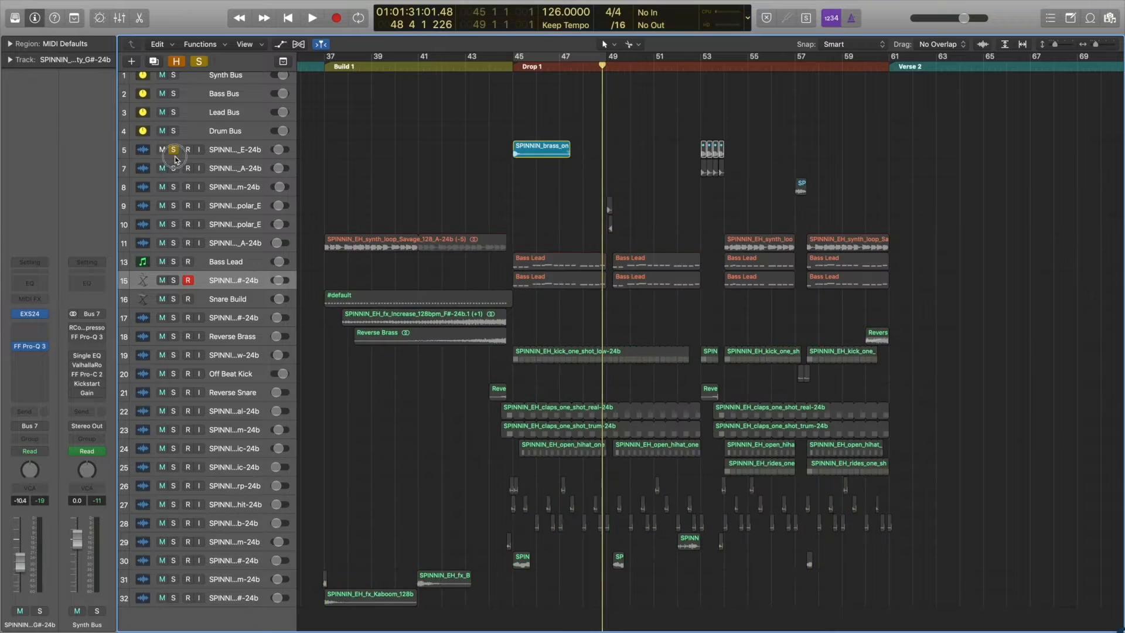
{"action": "left_click_drag", "start_coordinate": [173, 229], "coordinate": [173, 280]}
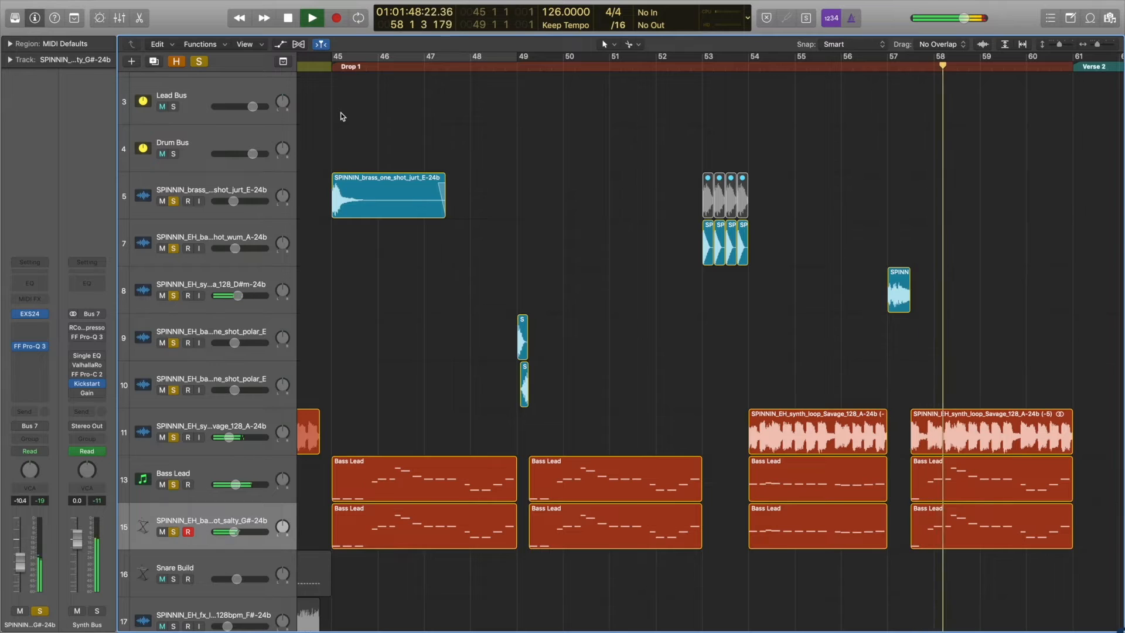
{"action": "key", "text": "space"}
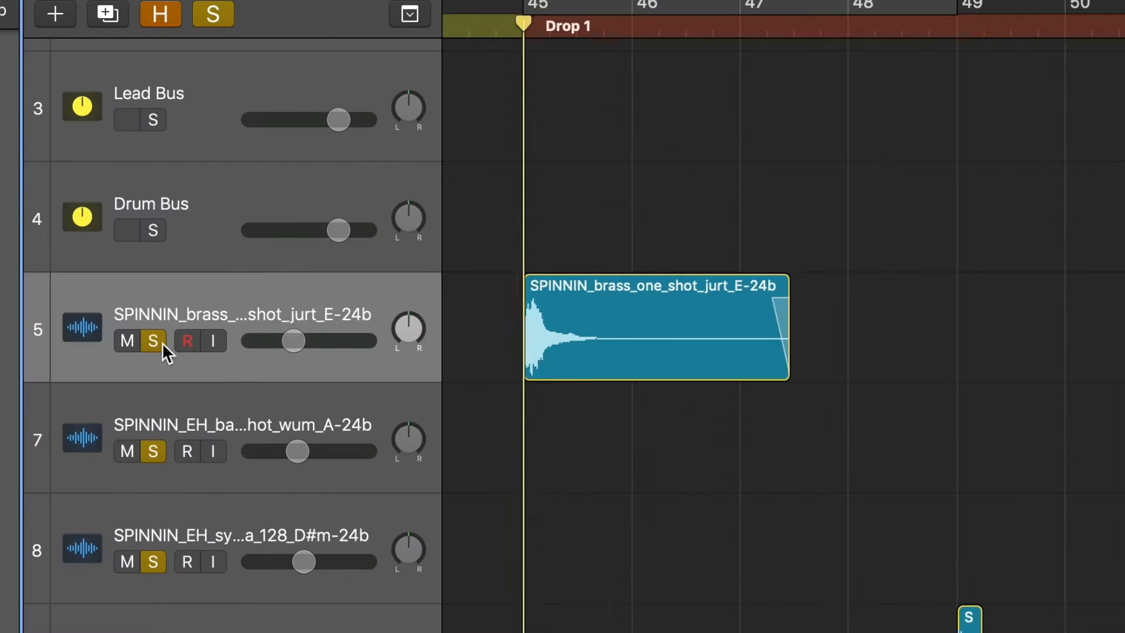
- Audition the brass one-shot at bar 45, and zoom in on the two polar bass one-shots at bar 49 and play them
{"action": "key", "text": "space"}
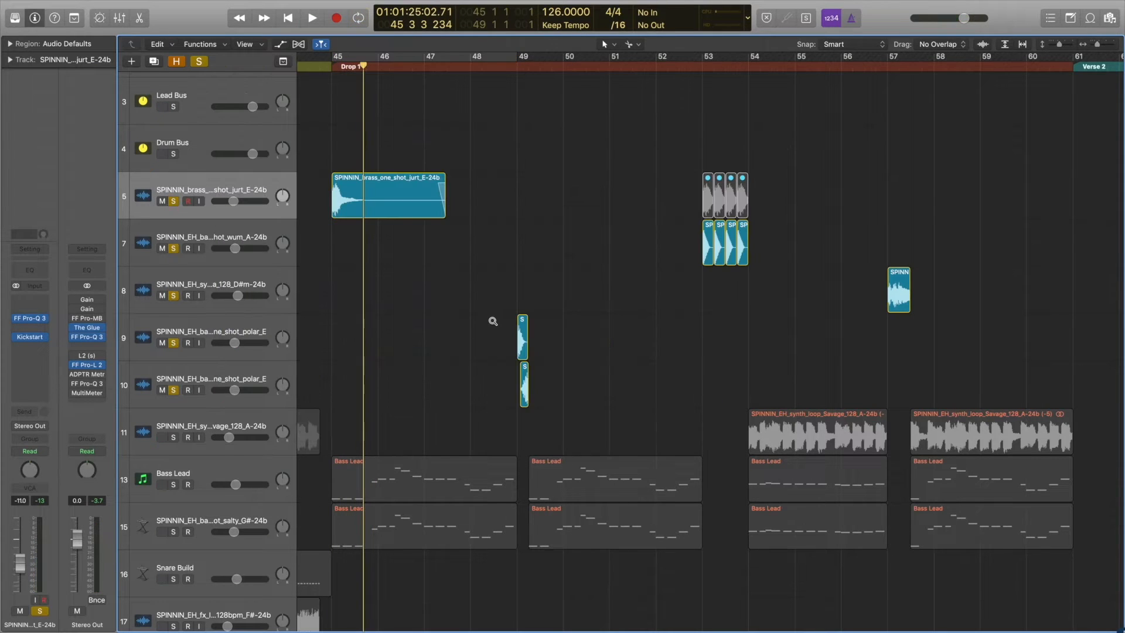
{"action": "left_click_drag", "start_coordinate": [517, 316], "coordinate": [565, 389]}
{"action": "key", "text": "z"}
{"action": "key", "text": "shift+space"}
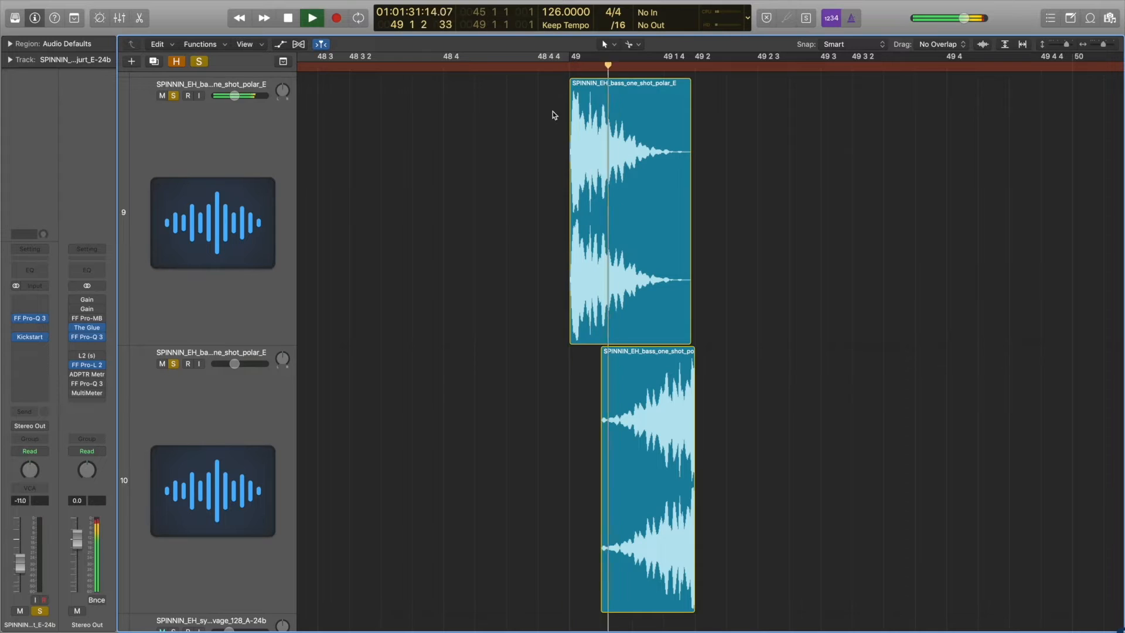
{"action": "left_click", "coordinate": [568, 66]}
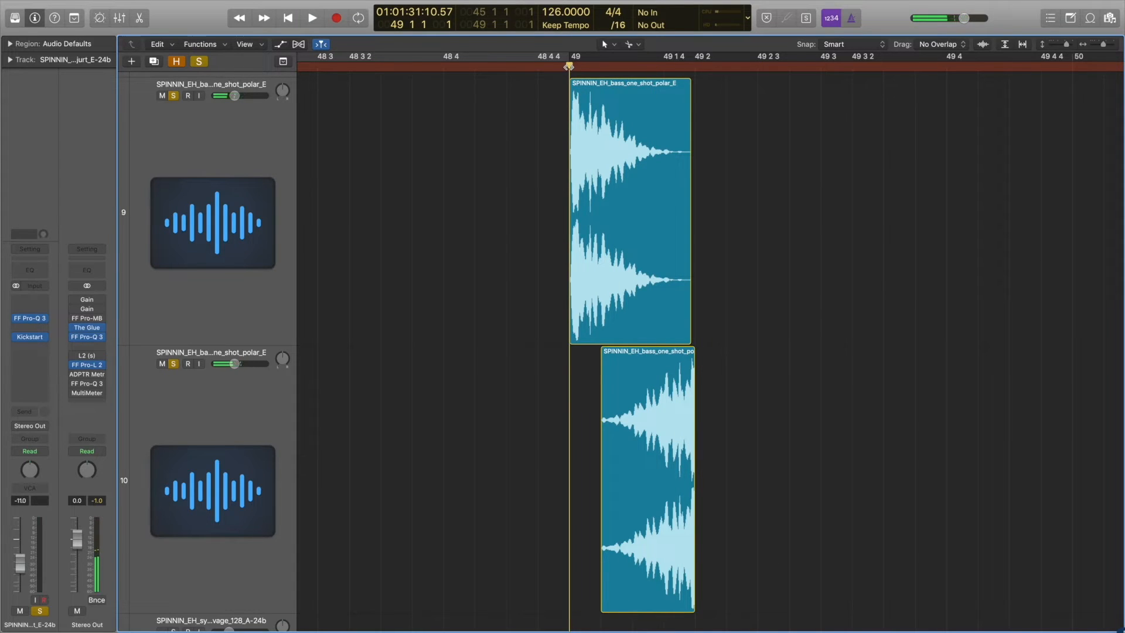
- Select the polar bass region on track 10, unsolo track 9 and play the track 10 region from bar 49
{"action": "left_click", "coordinate": [669, 395]}
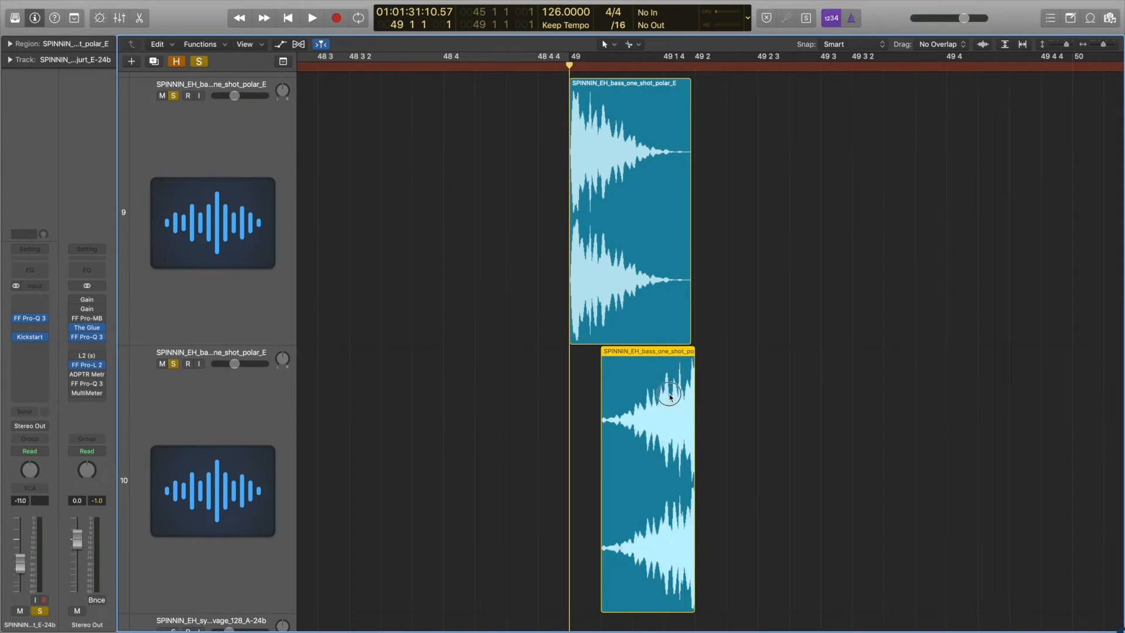
{"action": "left_click", "coordinate": [176, 95]}
{"action": "key", "text": "space"}
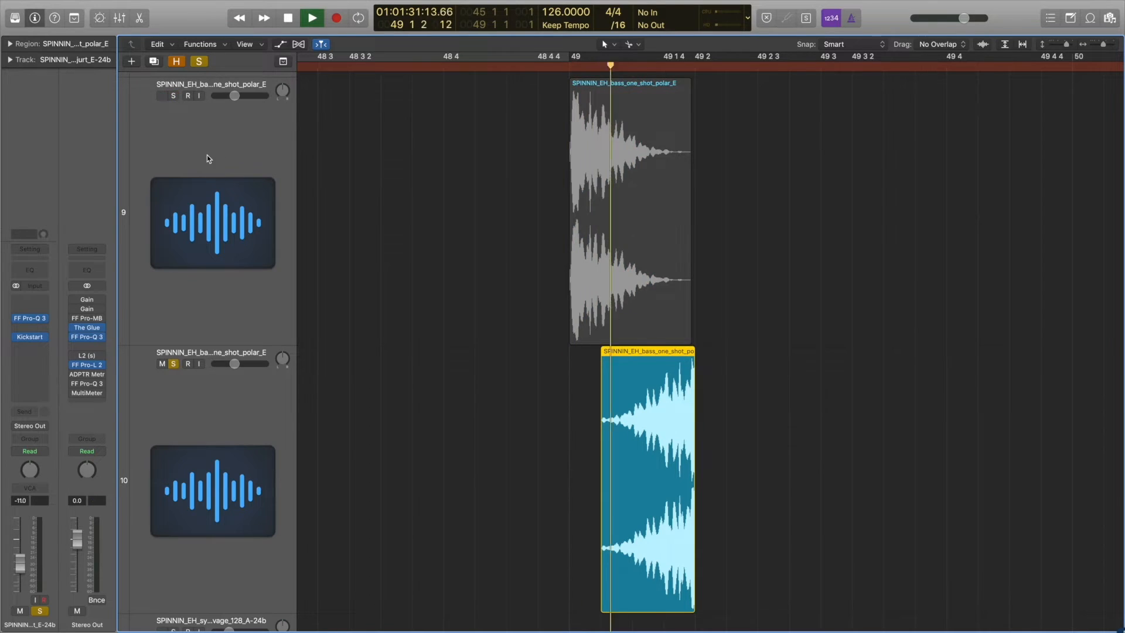
{"action": "key", "text": "space"}
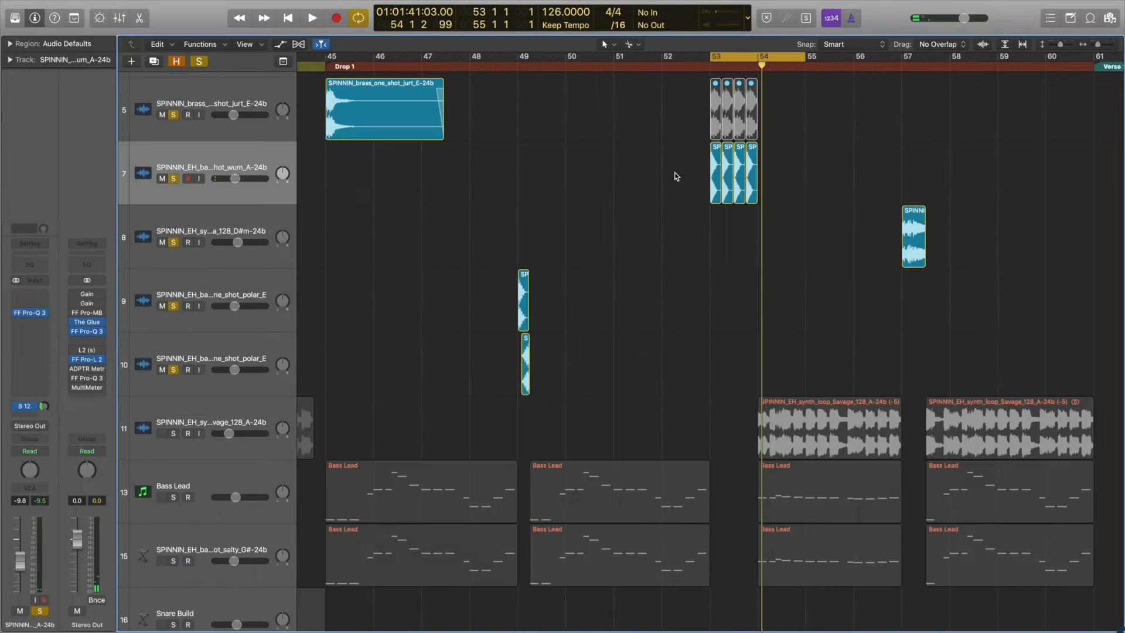
- Zoom in on the four wum bass one-shots on track 7 and play them from bar 53
{"action": "left_click_drag", "start_coordinate": [777, 183], "coordinate": [779, 186]}
{"action": "key", "text": "space"}
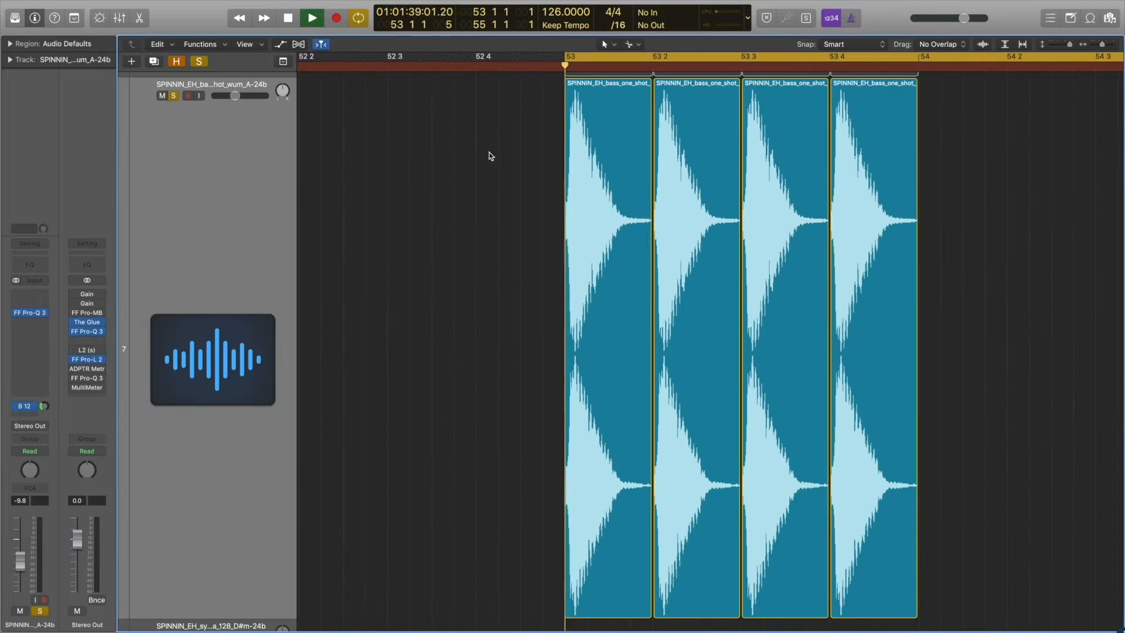
{"action": "key", "text": "space"}
{"action": "scroll", "coordinate": [483, 332], "scroll_direction": "up", "scroll_amount": 1}
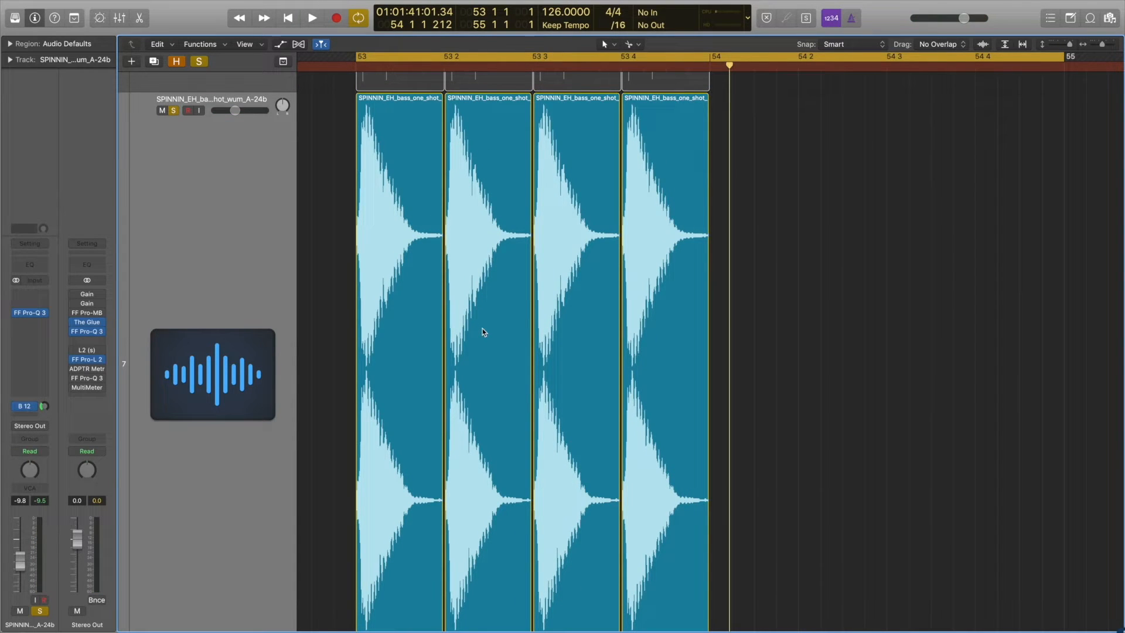
- Inspect the transpose values of the second, third and fourth wum bass one-shots at bar 53, and play the passage again
{"action": "left_click", "coordinate": [508, 290]}
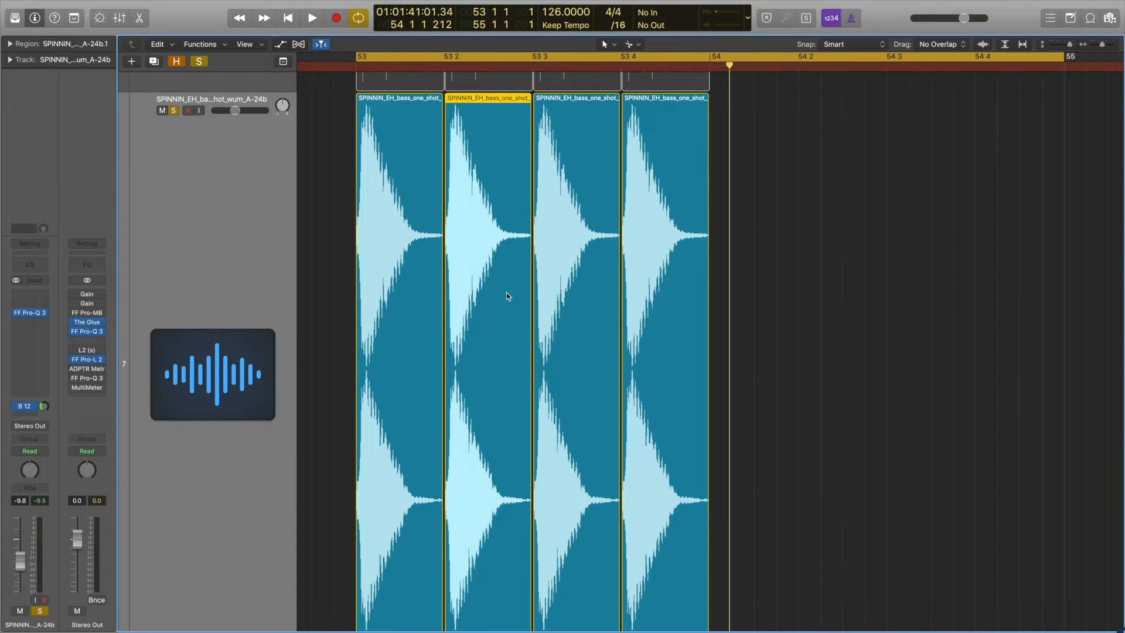
{"action": "left_click", "coordinate": [34, 45]}
{"action": "left_click", "coordinate": [561, 145]}
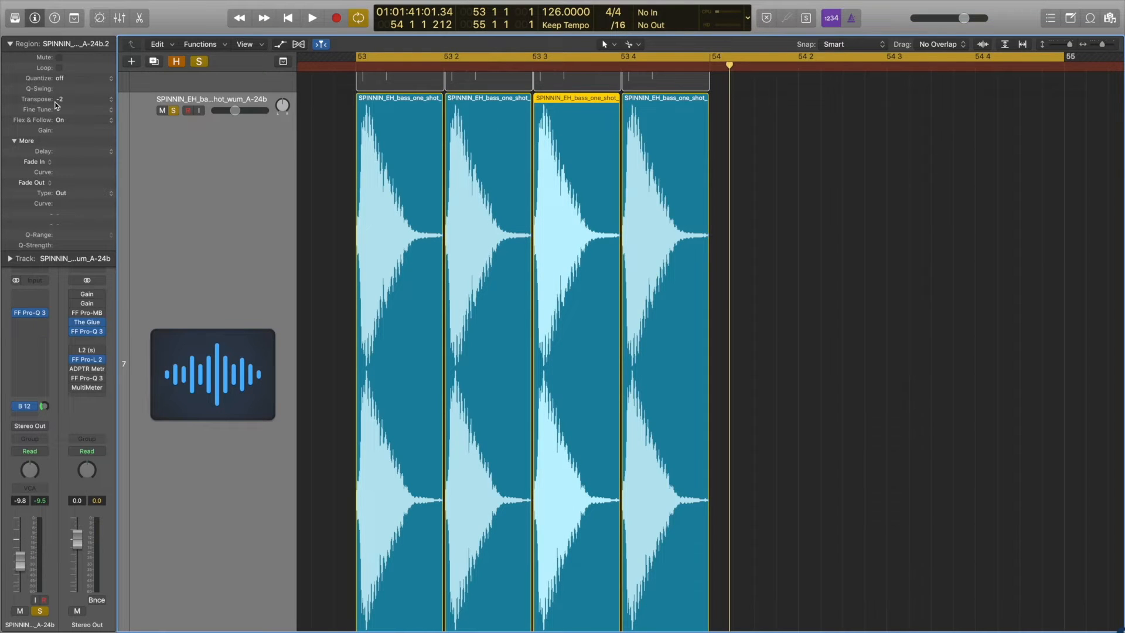
{"action": "left_click", "coordinate": [624, 169]}
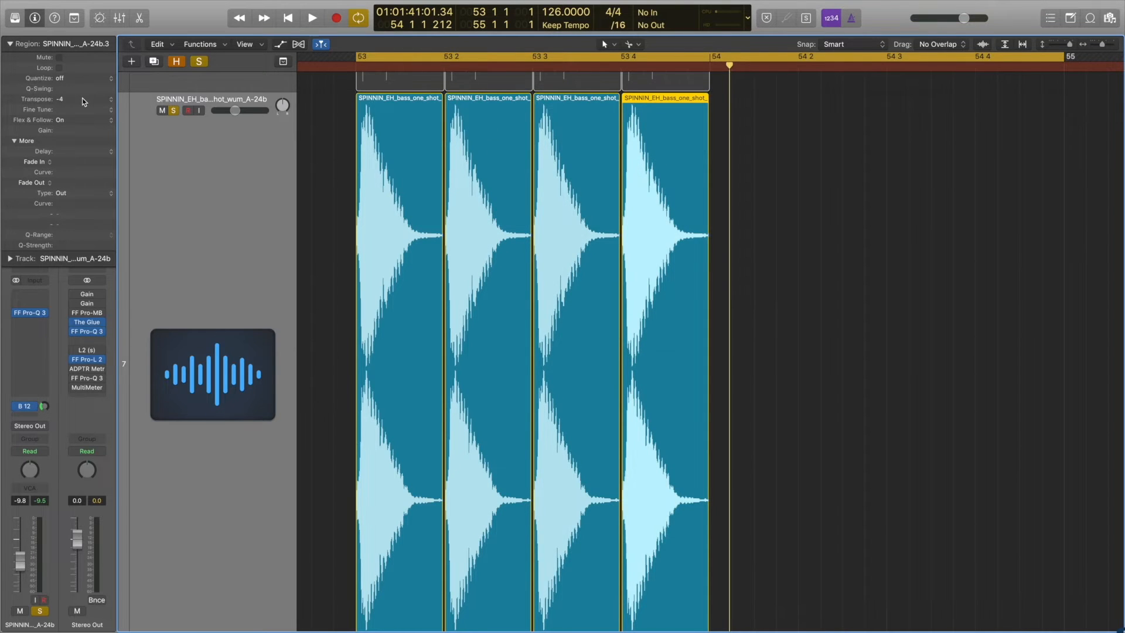
{"action": "key", "text": "space"}
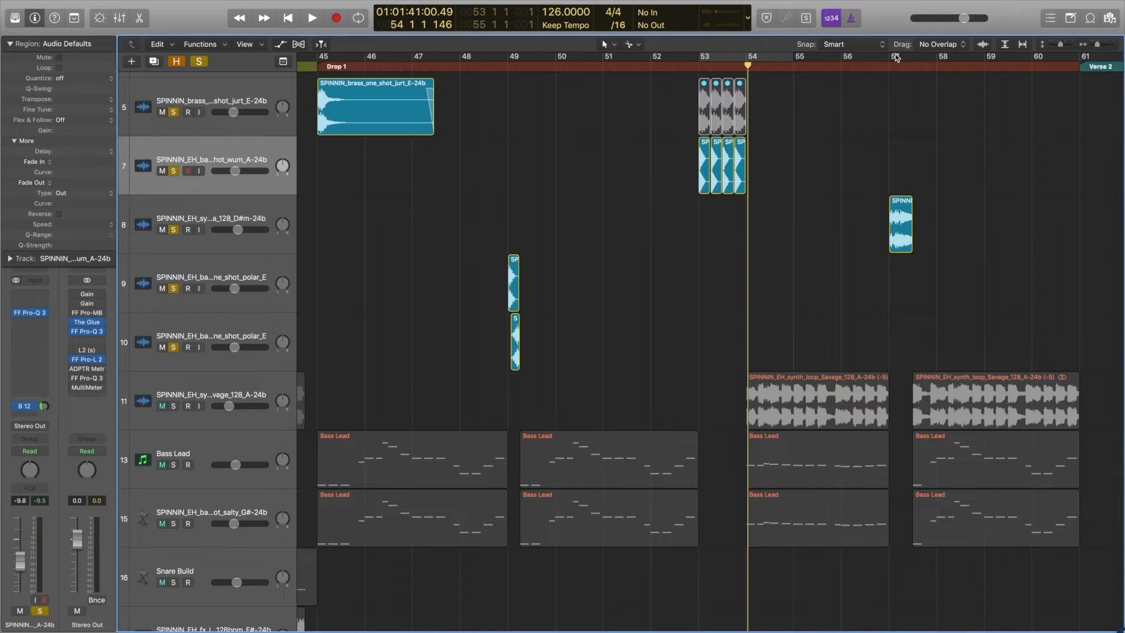
- Set the cycle range to bars 57–60, extend the Abracadabra synth loop on track 8 to bar 60 and play it
{"action": "left_click_drag", "start_coordinate": [896, 58], "coordinate": [1032, 58]}
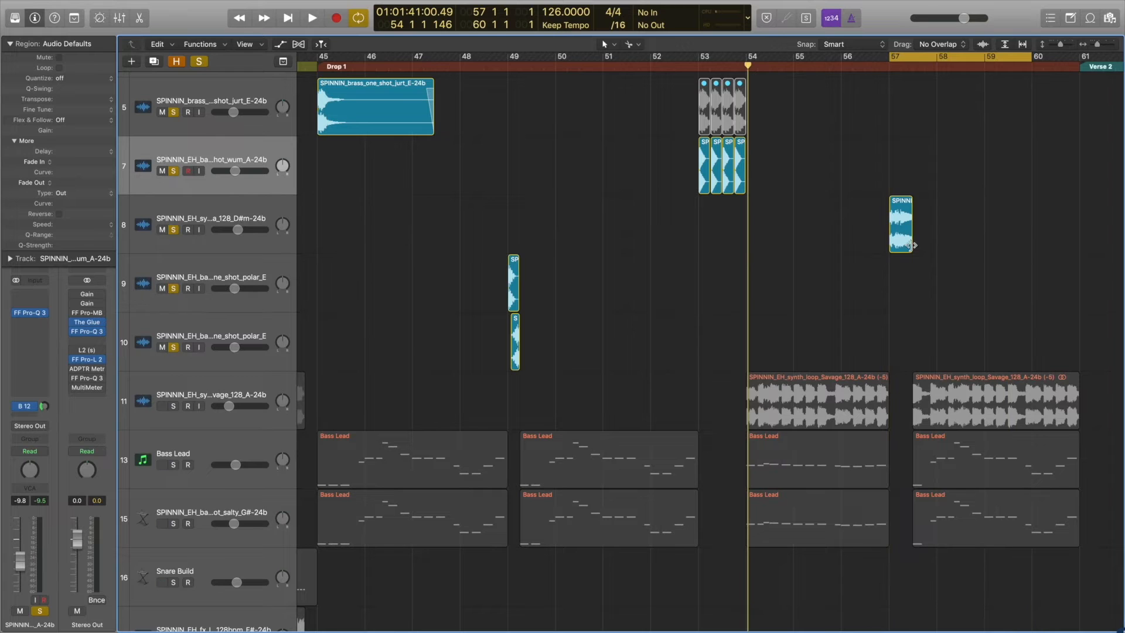
{"action": "left_click_drag", "start_coordinate": [907, 248], "coordinate": [1031, 248]}
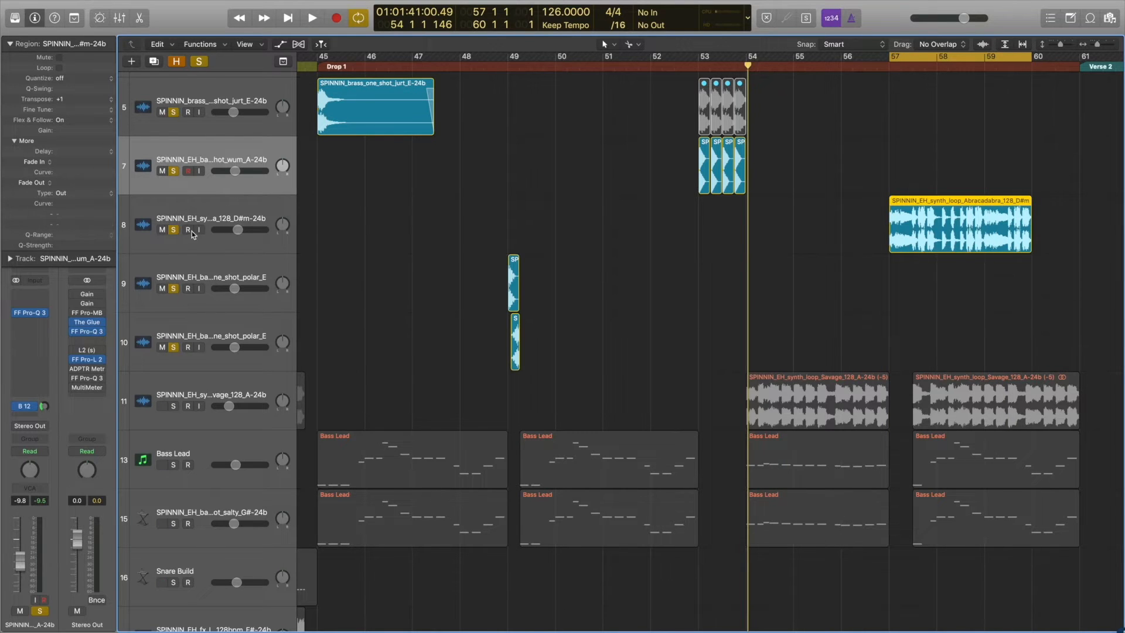
{"action": "key", "text": "space"}
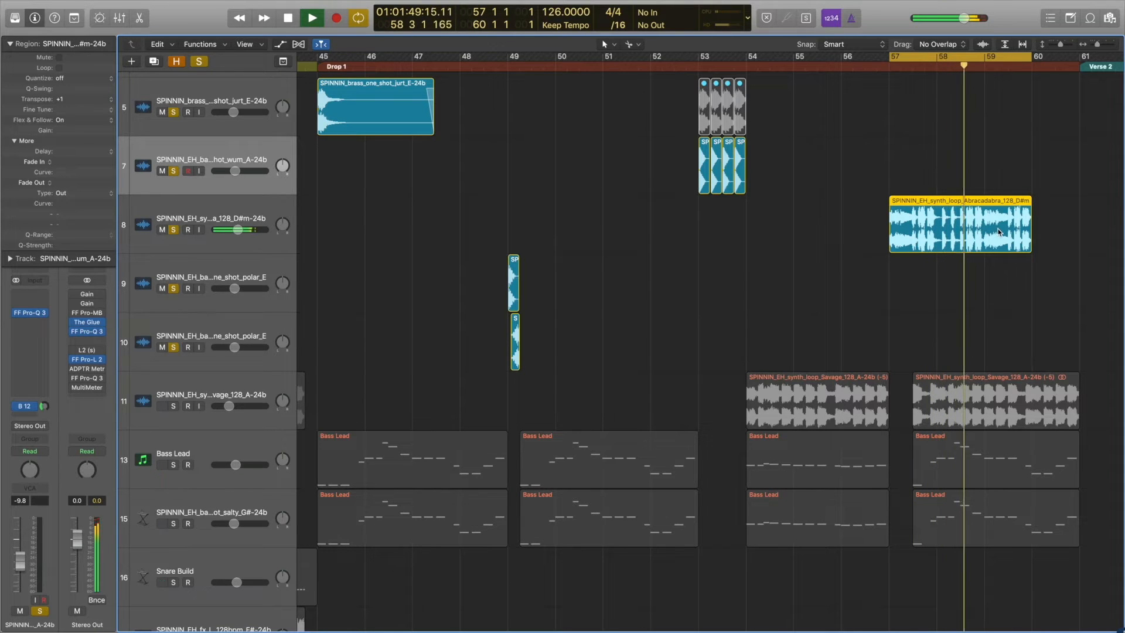
{"action": "key", "text": "space"}
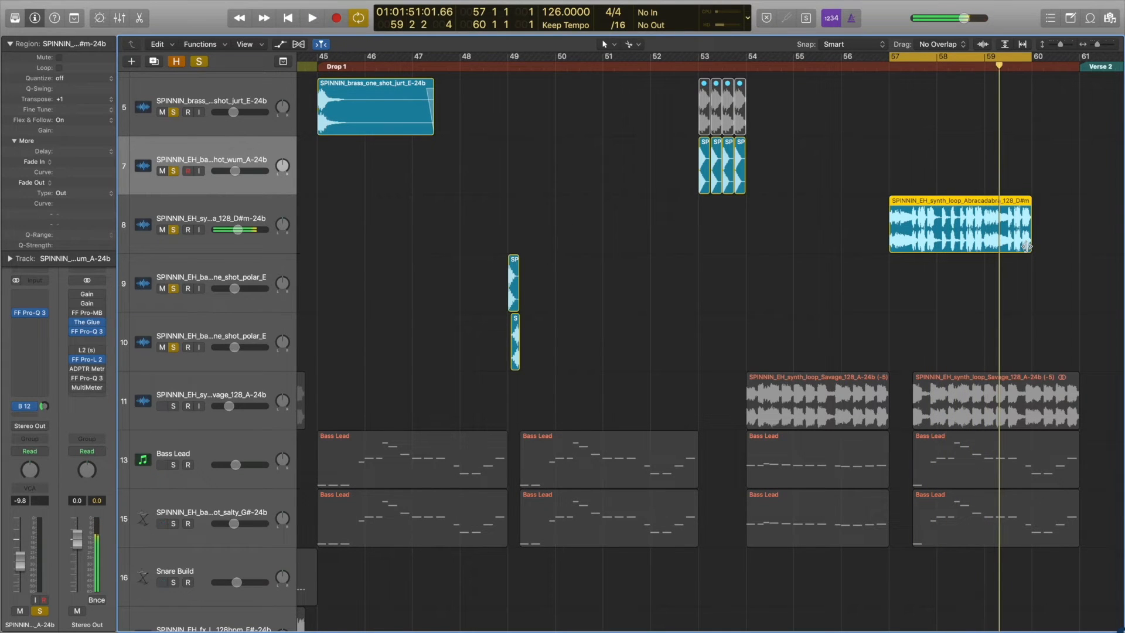
- Trim the Abracadabra synth loop back to about half a bar from bar 57 and audition it soloed
{"action": "left_click_drag", "start_coordinate": [1026, 246], "coordinate": [900, 246]}
{"action": "key", "text": "shift+space"}
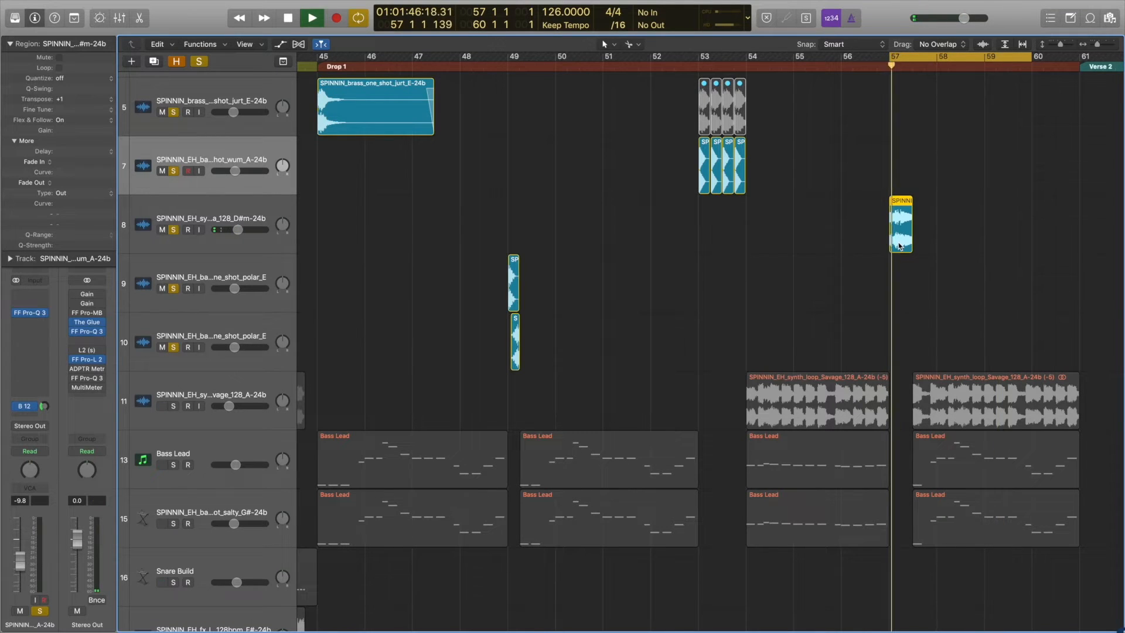
{"action": "key", "text": "space"}
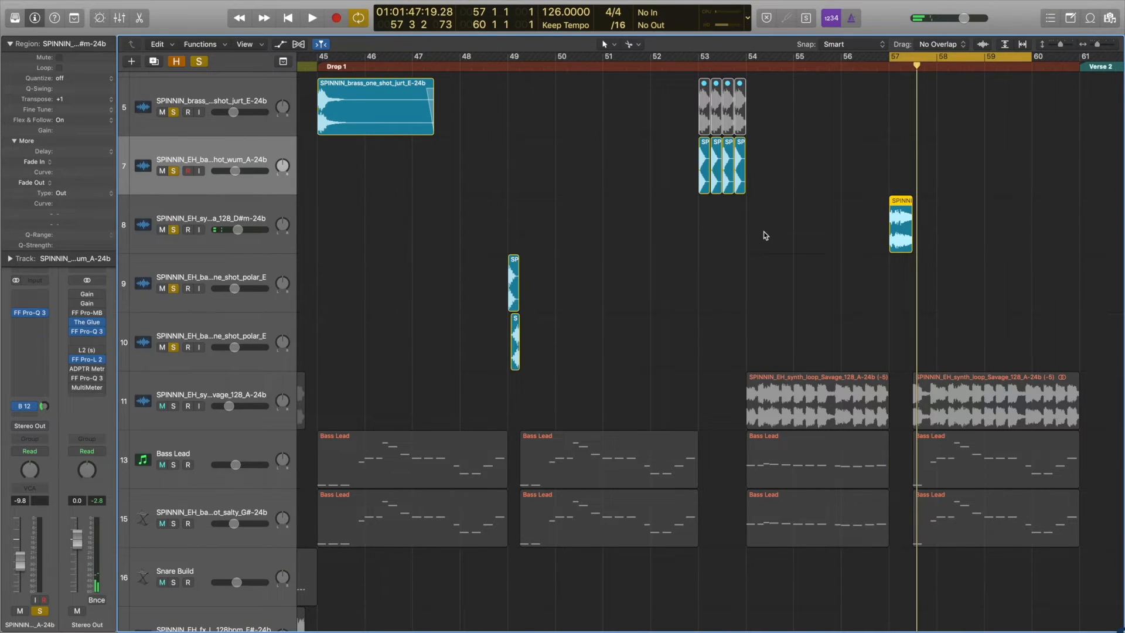
- Clear all solos, play the full mix from bar 57 and switch cycling off
{"action": "key", "text": "ctrl+s"}
{"action": "key", "text": "shift+space"}
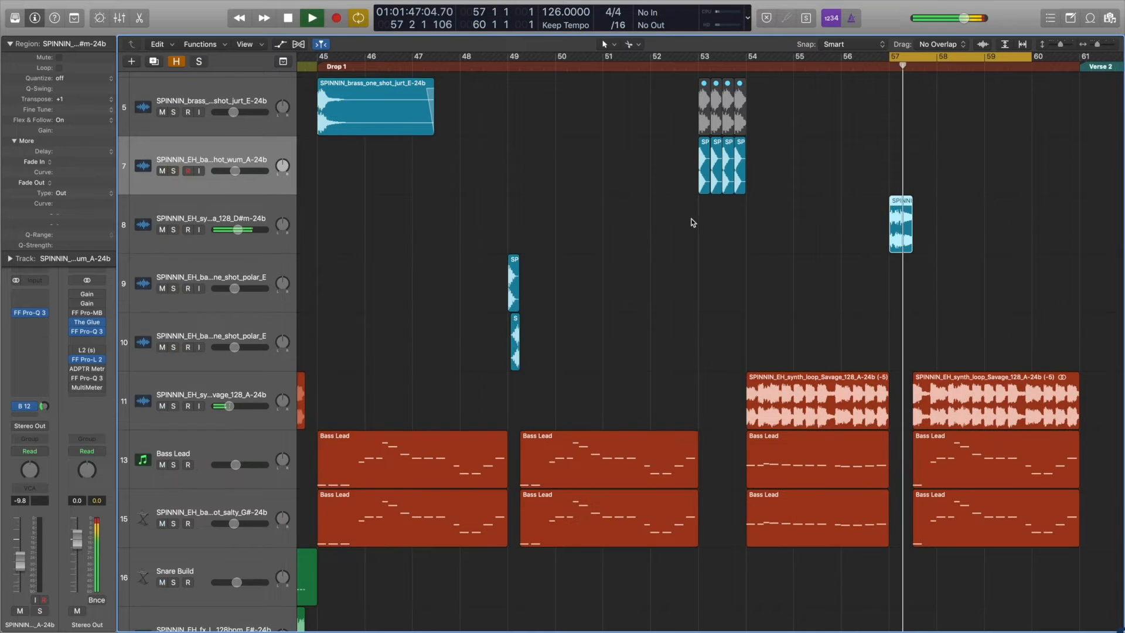
{"action": "left_click", "coordinate": [948, 57]}
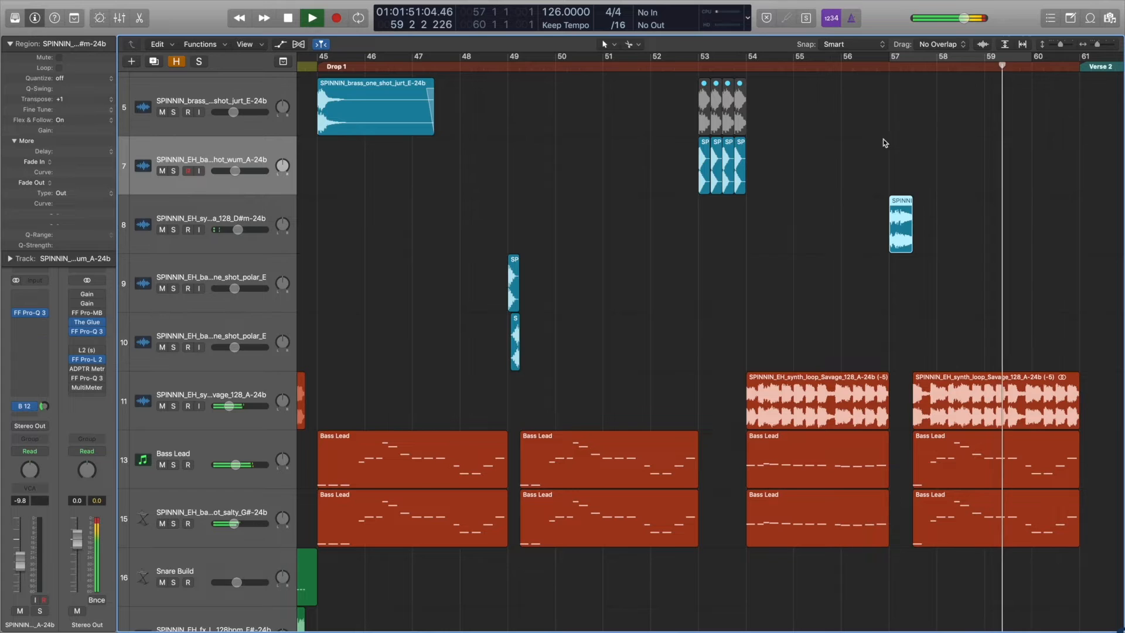
{"action": "key", "text": "space"}
{"action": "left_click", "coordinate": [841, 159]}
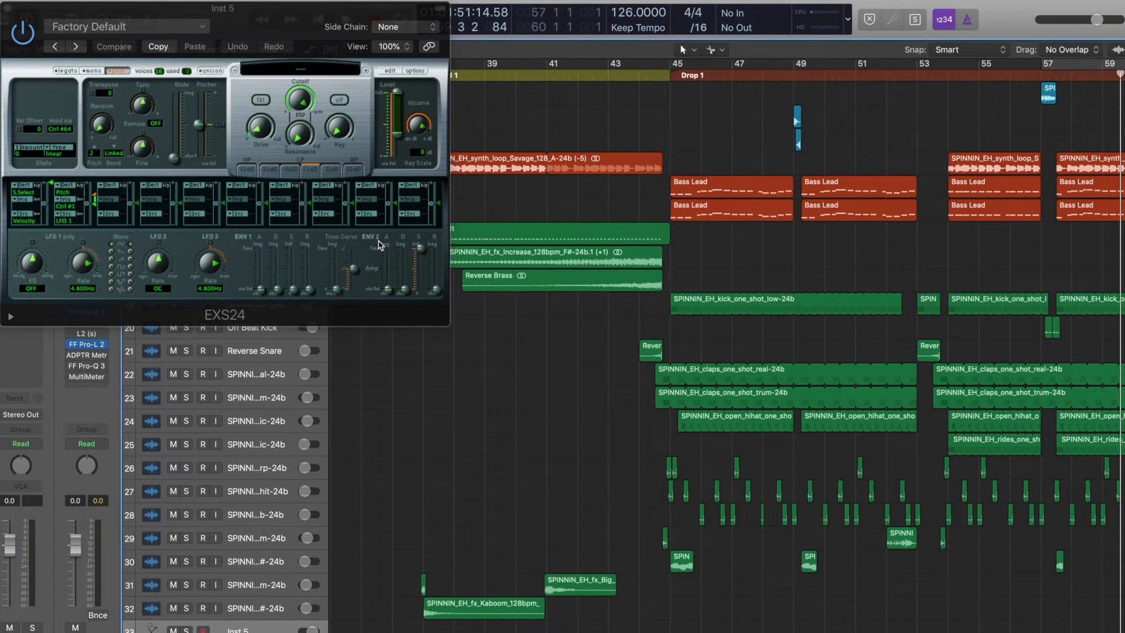
- Set up a sampled instrument in the EXS24 instrument editor on the Inst 5 track
{"action": "left_click", "coordinate": [389, 71]}
{"action": "left_click", "coordinate": [374, 632]}
{"action": "left_click", "coordinate": [849, 161]}
{"action": "key", "text": "super+a"}
{"action": "left_click_drag", "start_coordinate": [781, 210], "coordinate": [783, 161]}
{"action": "key", "text": "Return"}
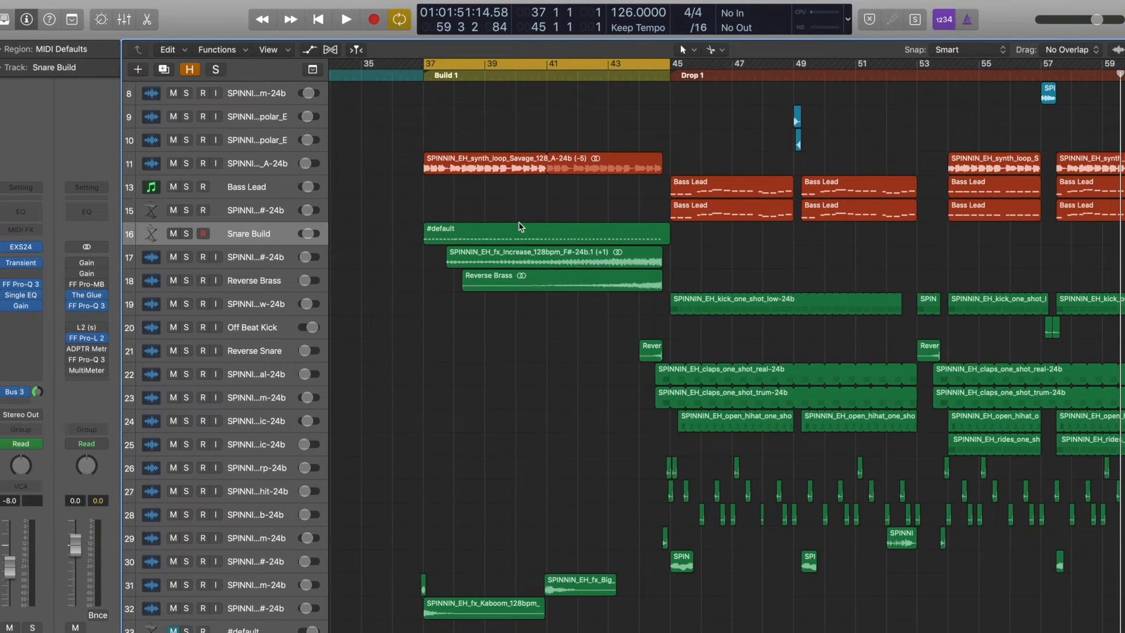
- Open the Snare Build region in the Piano Roll, solo its track and play it from bar 37
{"action": "left_click", "coordinate": [520, 229]}
{"action": "key", "text": "e"}
{"action": "left_click", "coordinate": [185, 234]}
{"action": "key", "text": "space"}
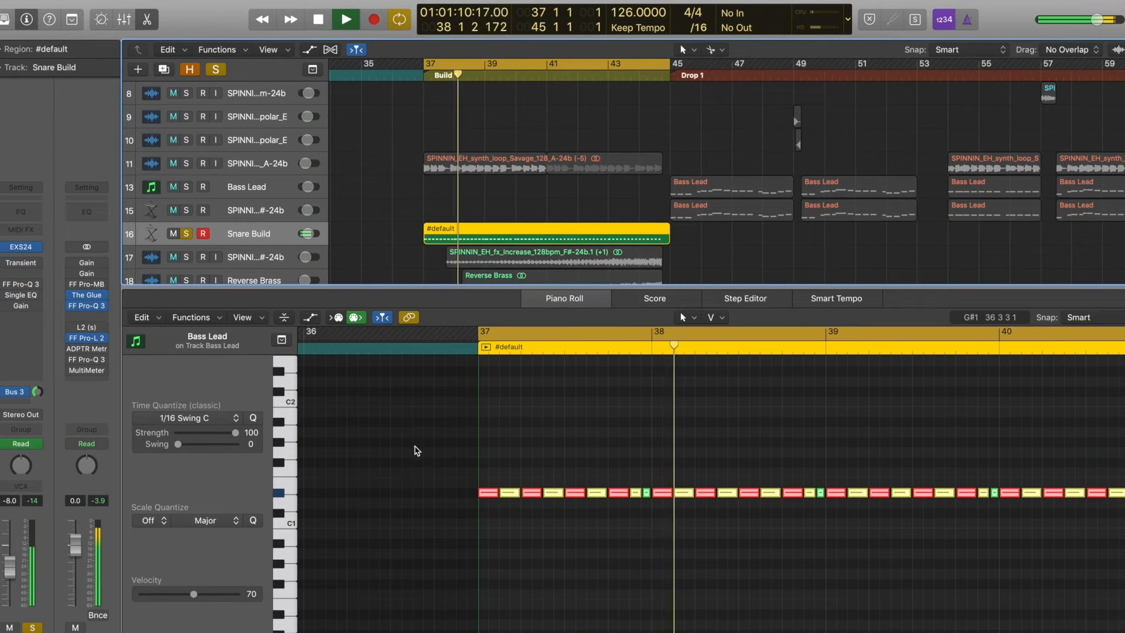
{"action": "key", "text": "space"}
- Select all Snare Build notes and raise them one semitone at a time during playback
{"action": "left_click", "coordinate": [535, 438]}
{"action": "key", "text": "super+a"}
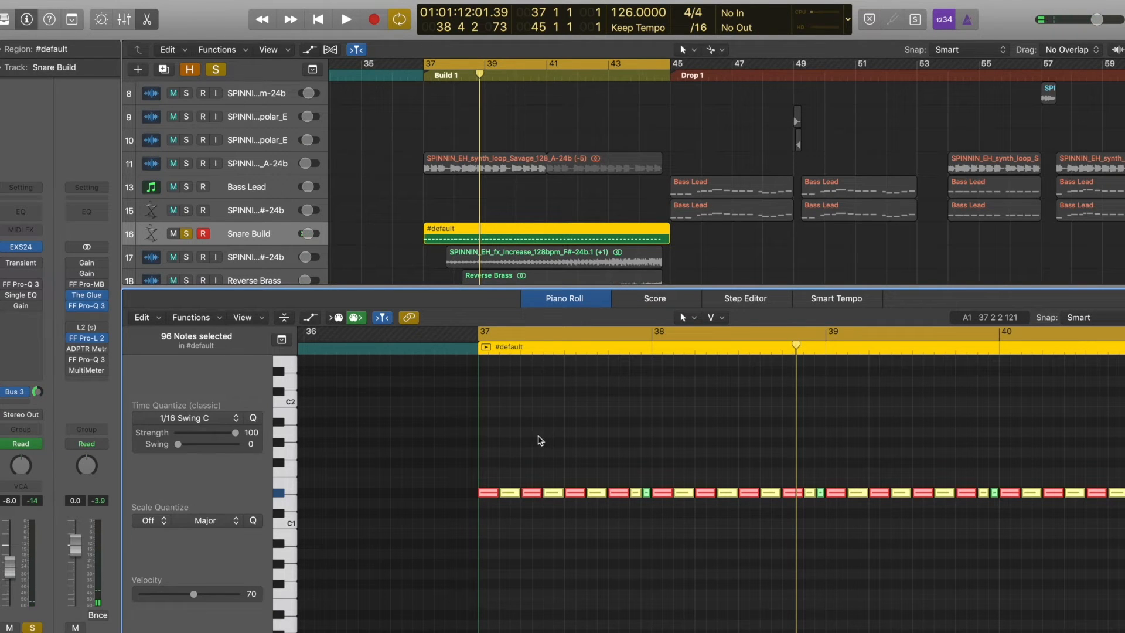
{"action": "key", "text": "space"}
{"action": "key", "text": "alt+Up"}
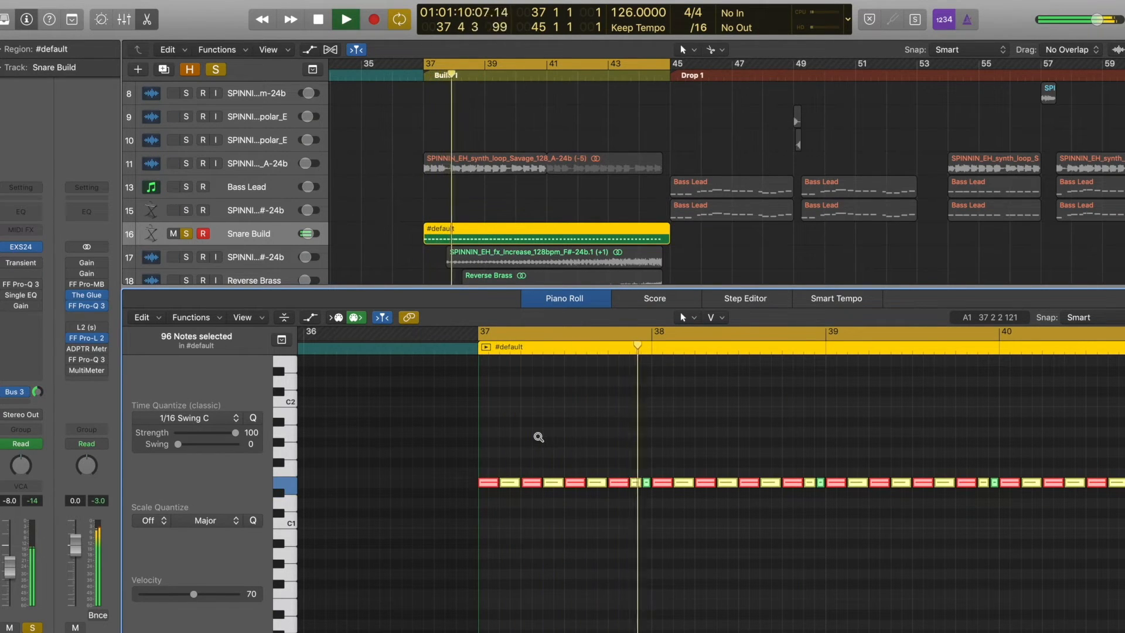
{"action": "key", "text": "alt+Up"}
{"action": "key", "text": "alt+Up"}
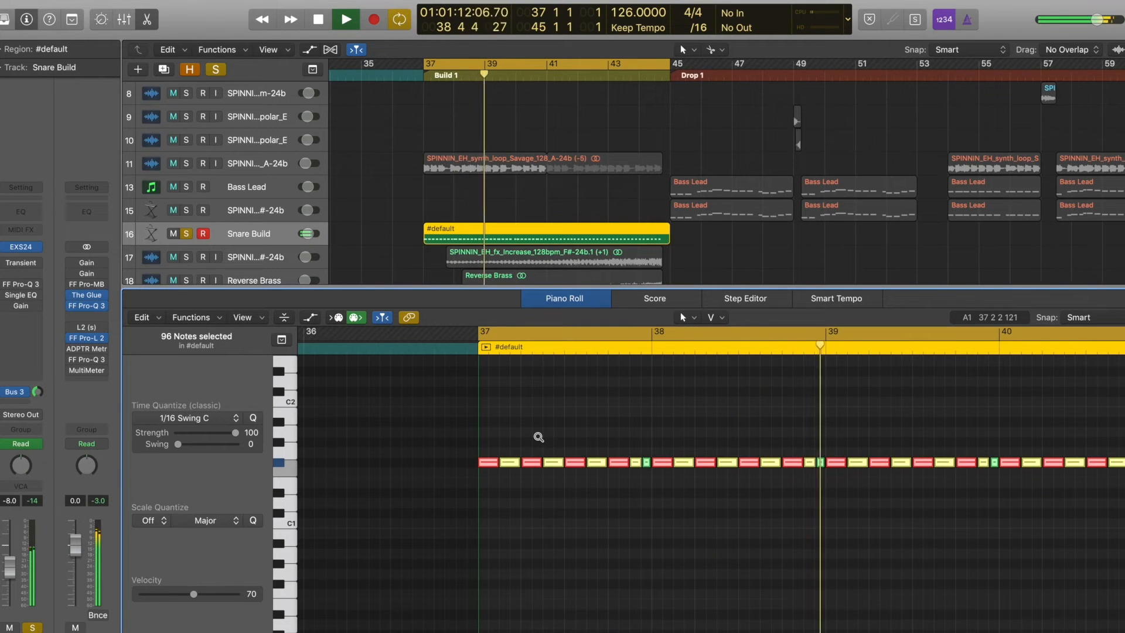
{"action": "key", "text": "alt+Up"}
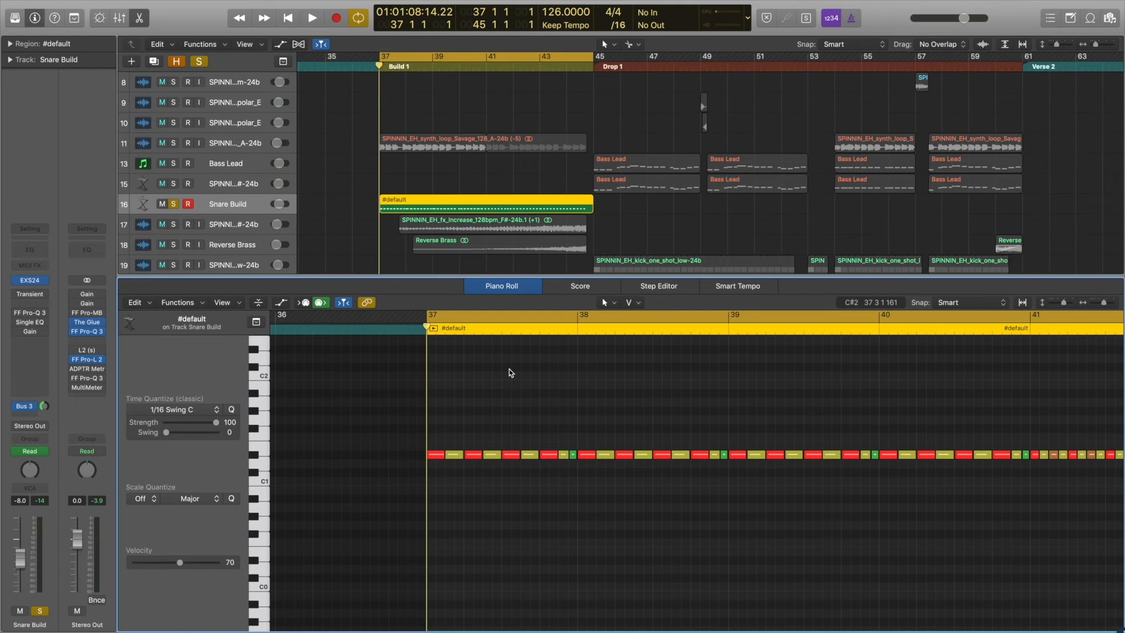
- Close the Piano Roll, examine the Snare Build's Transient Sustain automation during playback, and place the playhead at bar 43
{"action": "key", "text": "e"}
{"action": "mouse_move", "coordinate": [14, 298]}
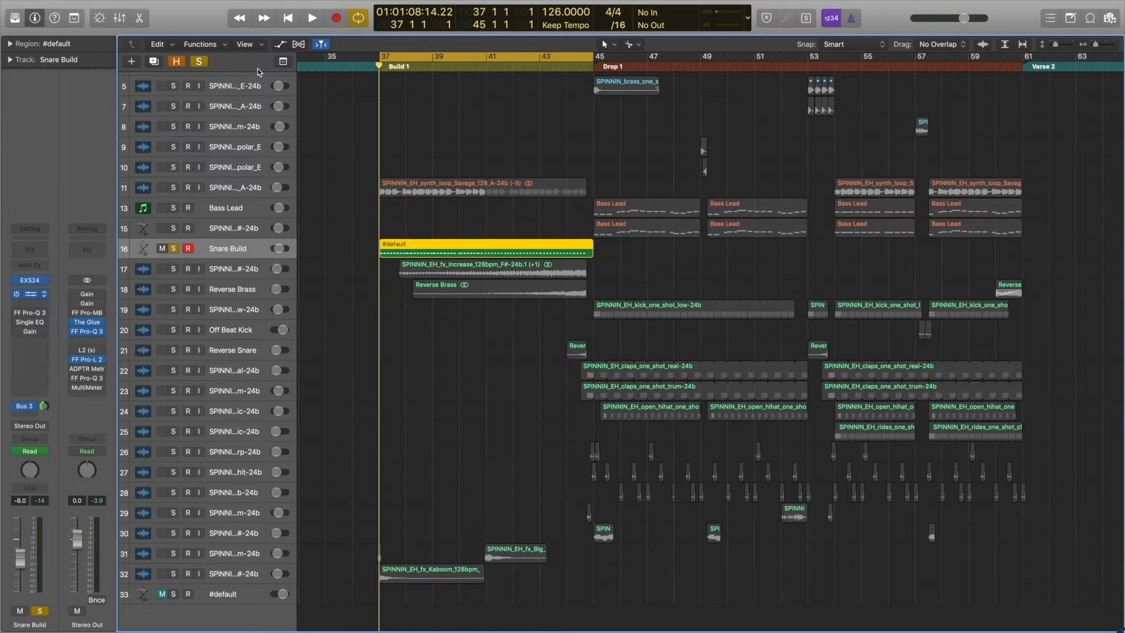
{"action": "left_click_drag", "start_coordinate": [235, 27], "coordinate": [660, 192]}
{"action": "left_click_drag", "start_coordinate": [667, 296], "coordinate": [654, 294]}
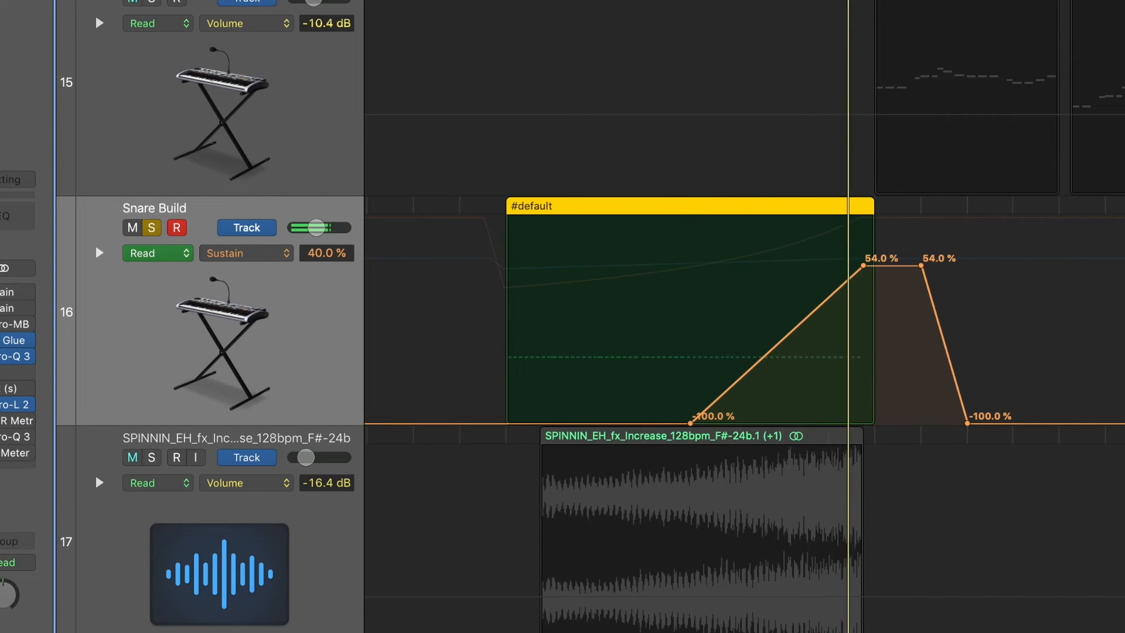
{"action": "left_click", "coordinate": [543, 69]}
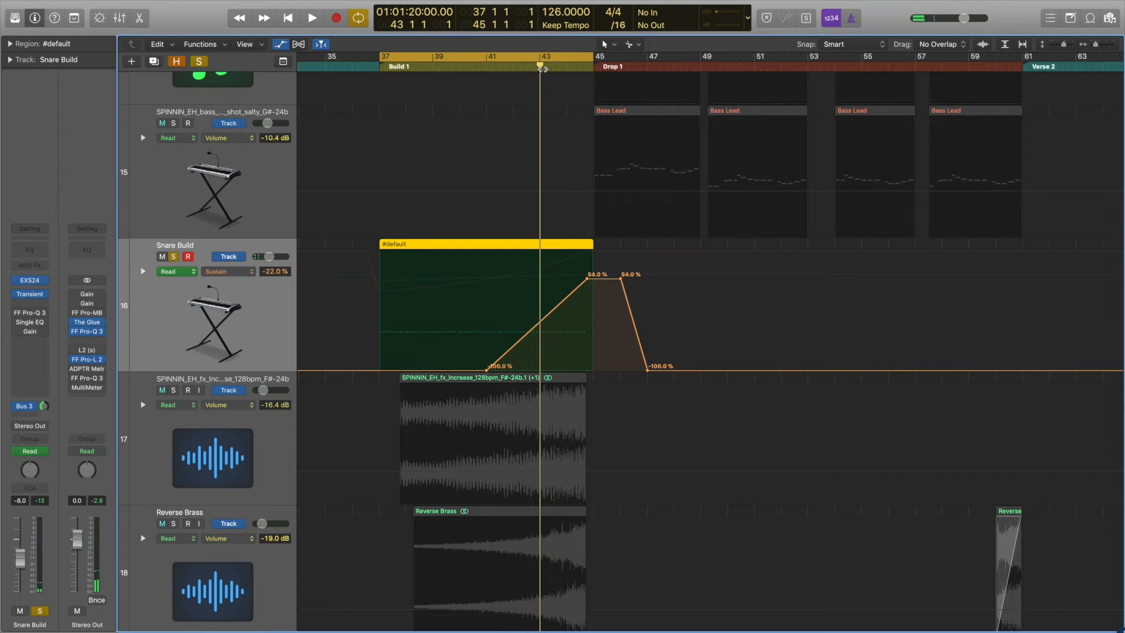
- Display the Snare Build's Single EQ Frequency automation and its Gain automation
{"action": "left_click", "coordinate": [228, 271]}
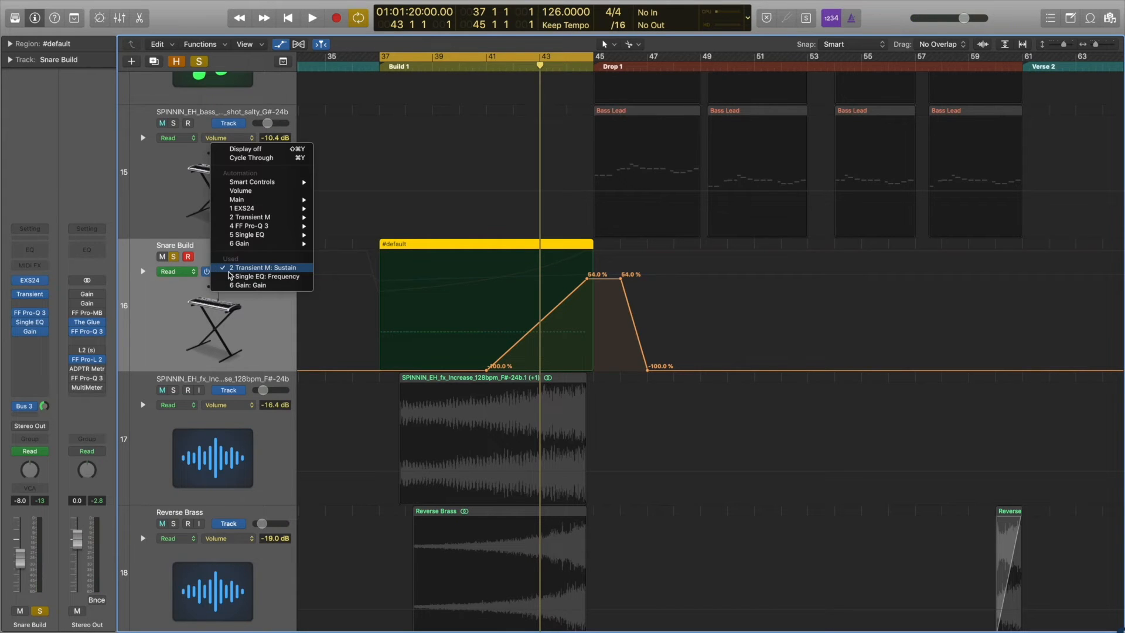
{"action": "left_click", "coordinate": [233, 276]}
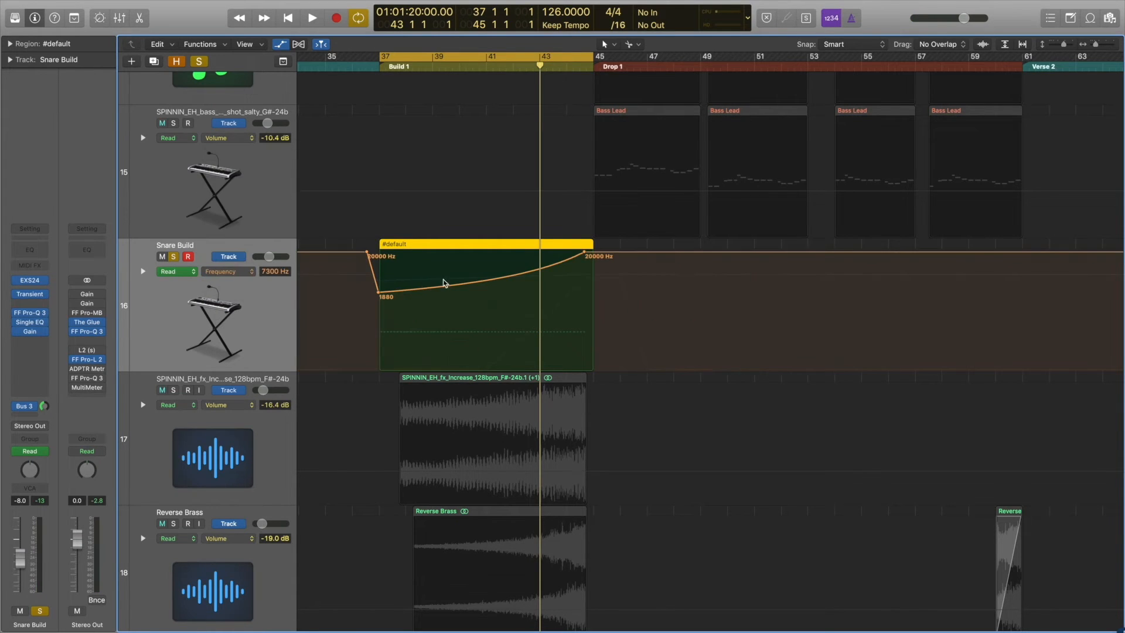
{"action": "left_click", "coordinate": [244, 272]}
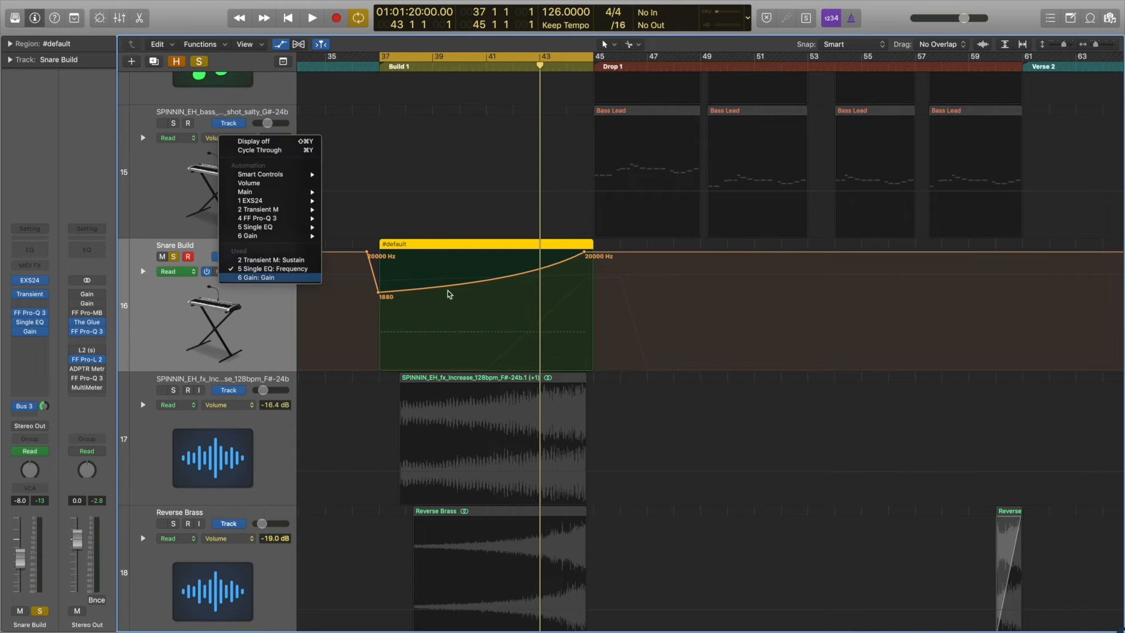
{"action": "left_click", "coordinate": [247, 277]}
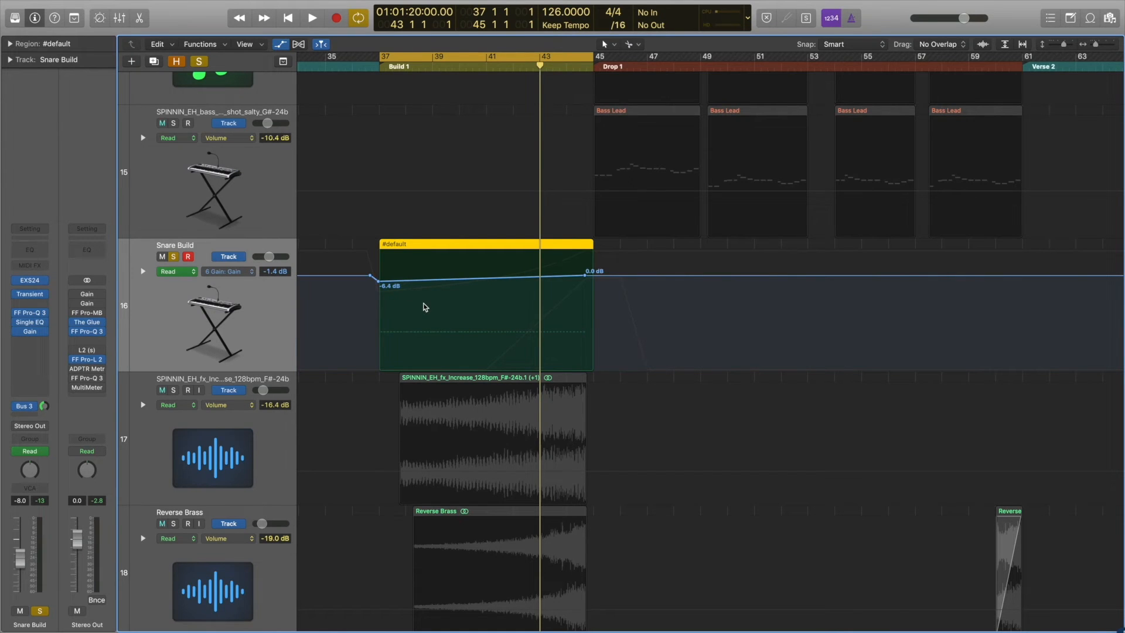
- Unsolo the Snare Build, play the full build from bar 37 and switch cycling off
{"action": "key", "text": "space"}
{"action": "key", "text": "s"}
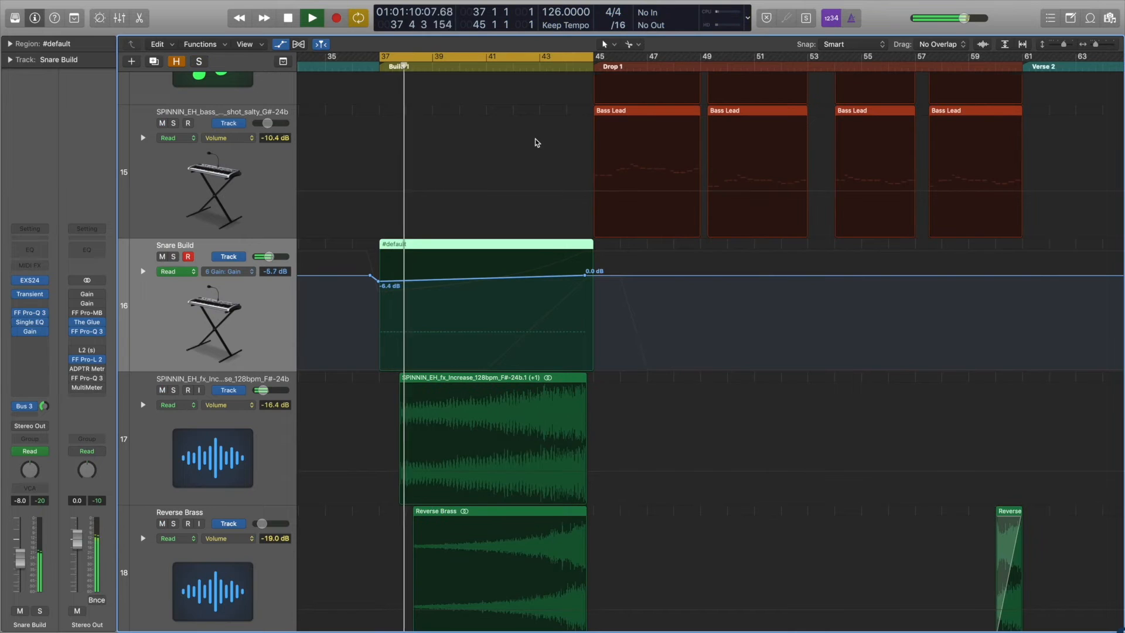
{"action": "left_click", "coordinate": [518, 53]}
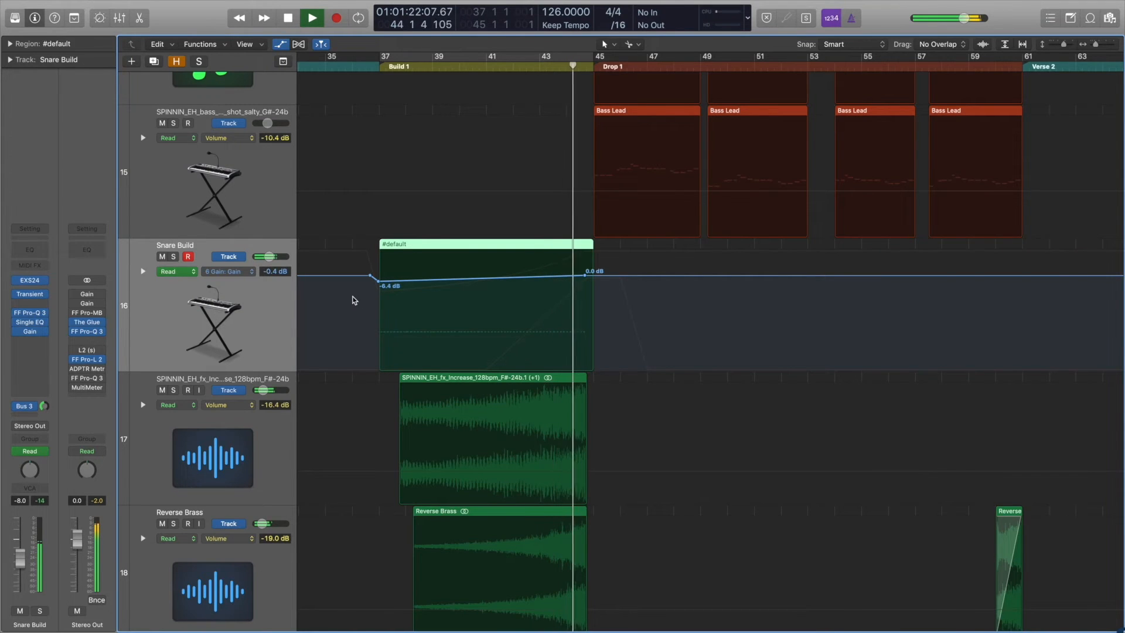
{"action": "key", "text": "space"}
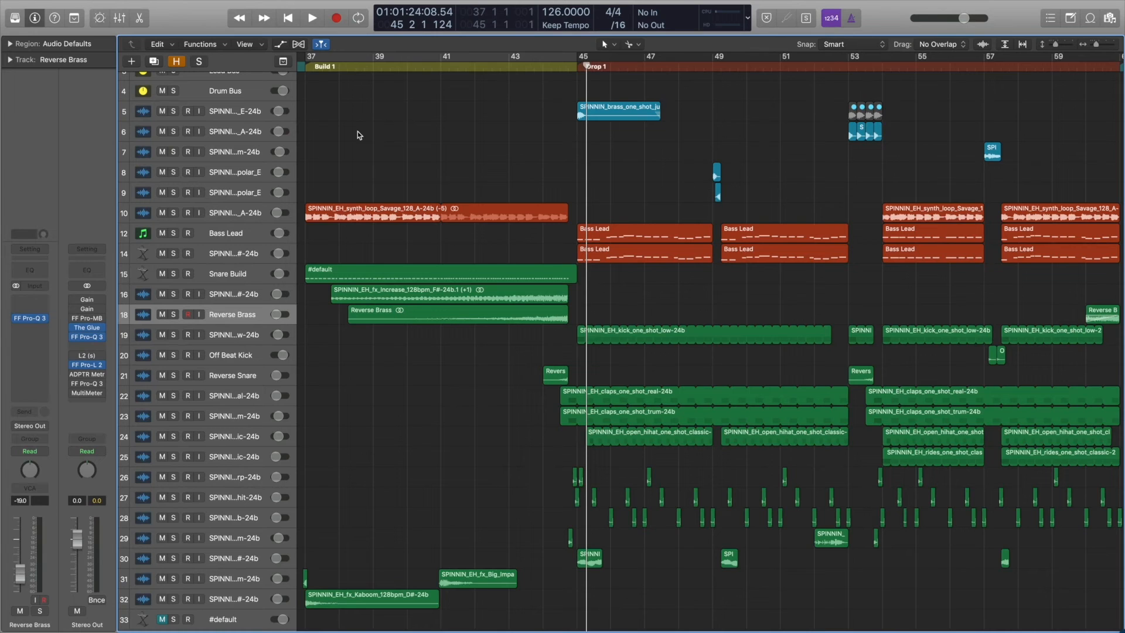
- Solo and play the brass one-shot on track 5 from bar 45, and reveal the hidden tracks
{"action": "left_click", "coordinate": [578, 66]}
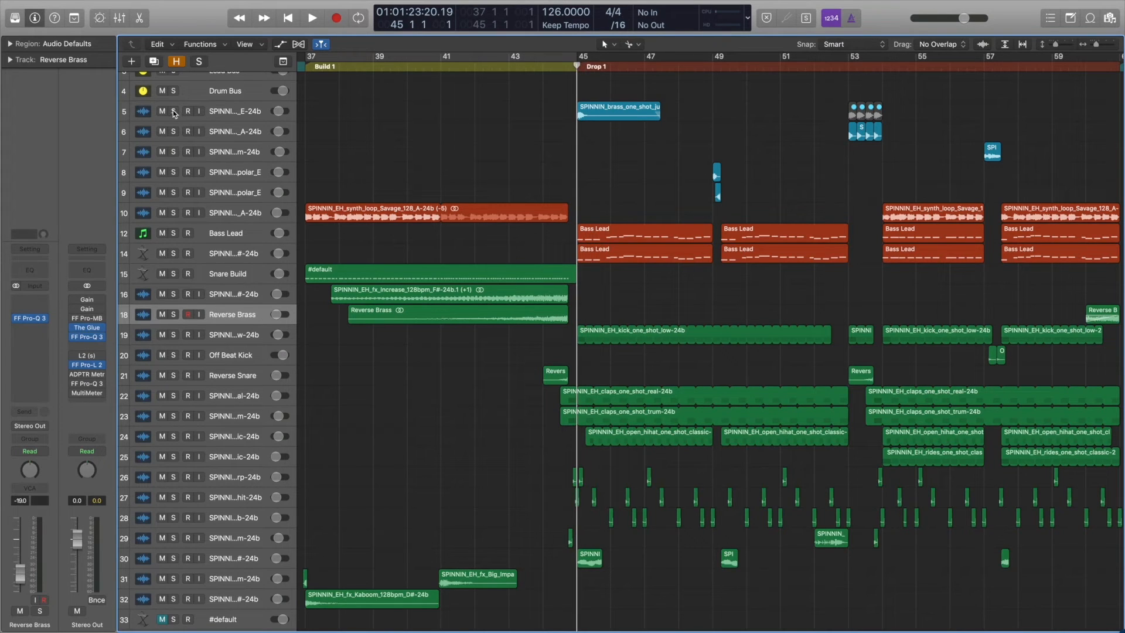
{"action": "key", "text": "space"}
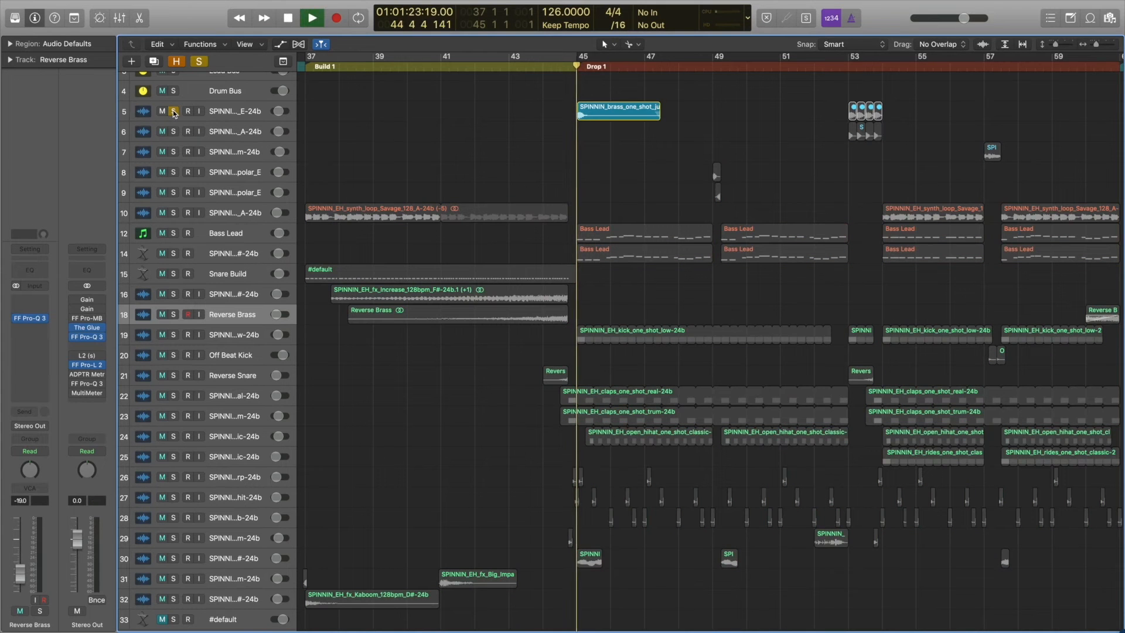
{"action": "key", "text": "h"}
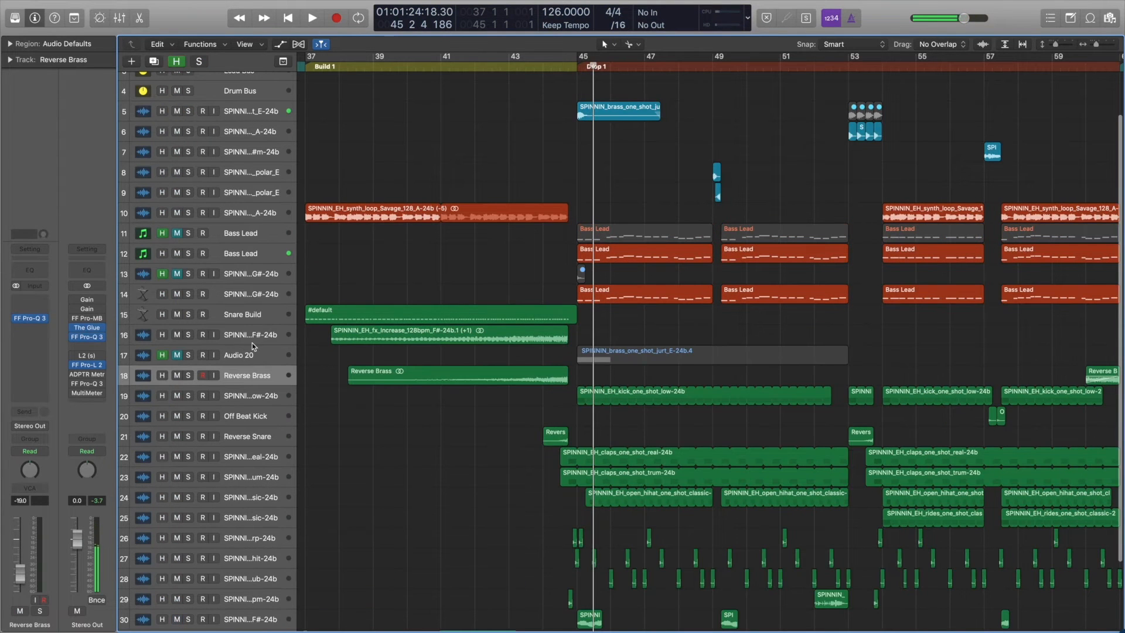
- Solo Audio 20, cycle bars 45–54 and play its brass region while inspecting the ValhallaVintageVerb settings, and clear the solo
{"action": "left_click", "coordinate": [230, 355]}
{"action": "left_click", "coordinate": [188, 355]}
{"action": "left_click_drag", "start_coordinate": [579, 58], "coordinate": [879, 110]}
{"action": "left_click", "coordinate": [31, 327]}
{"action": "key", "text": "space"}
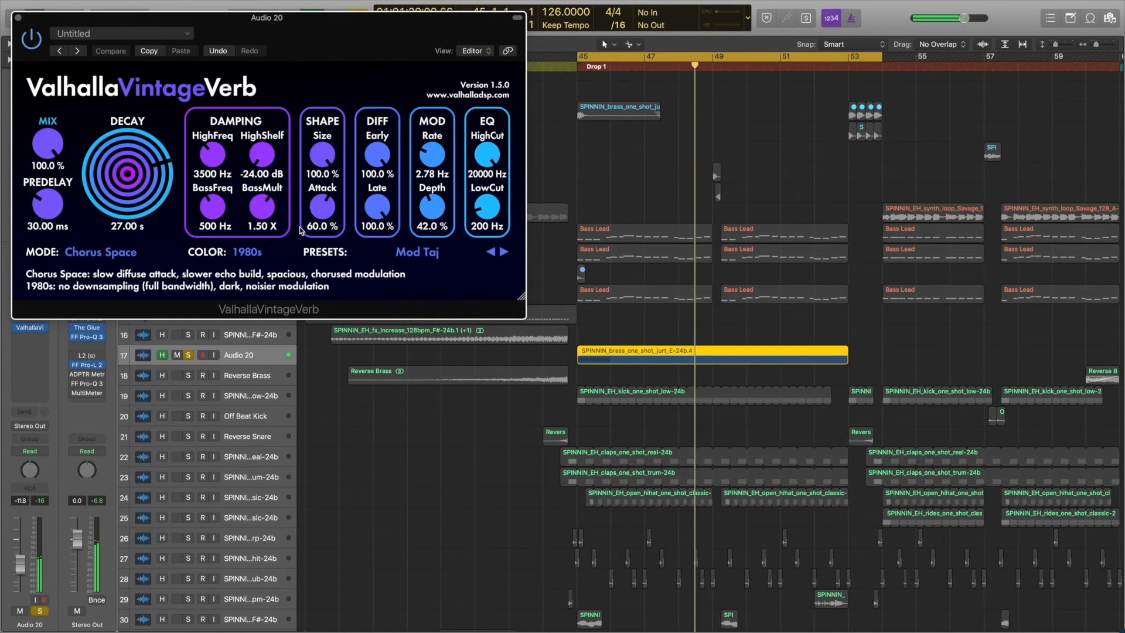
{"action": "left_click", "coordinate": [18, 19]}
{"action": "left_click", "coordinate": [187, 355]}
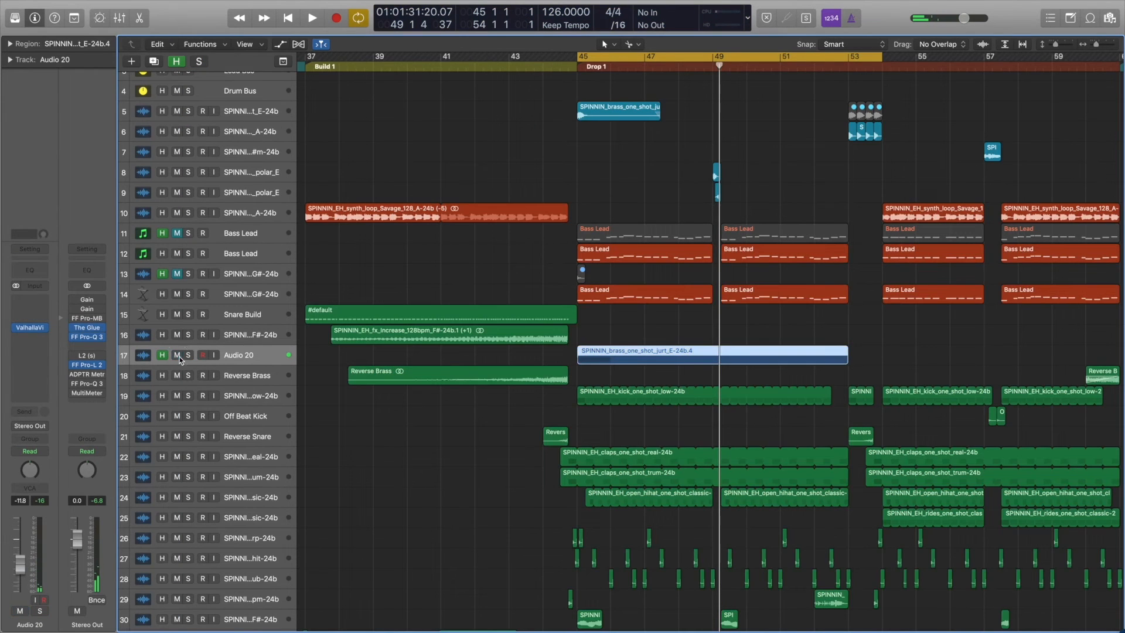
- Solo the Reverse Brass track, switch cycling off and play its region from around bar 42 into the drop
{"action": "left_click", "coordinate": [188, 375]}
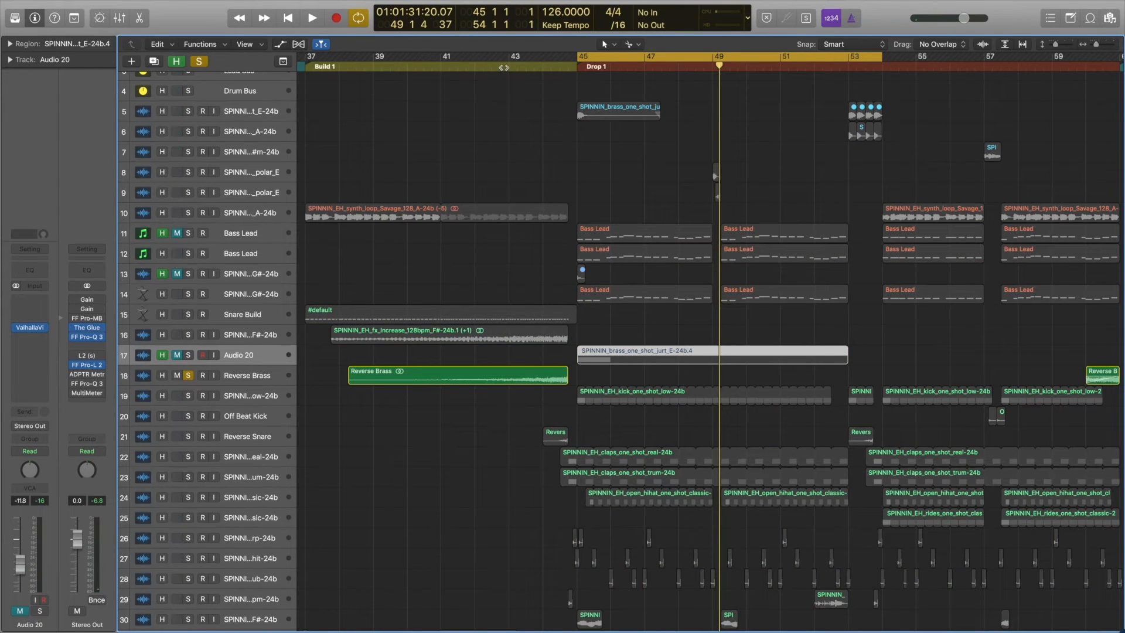
{"action": "left_click", "coordinate": [484, 69]}
{"action": "left_click", "coordinate": [602, 60]}
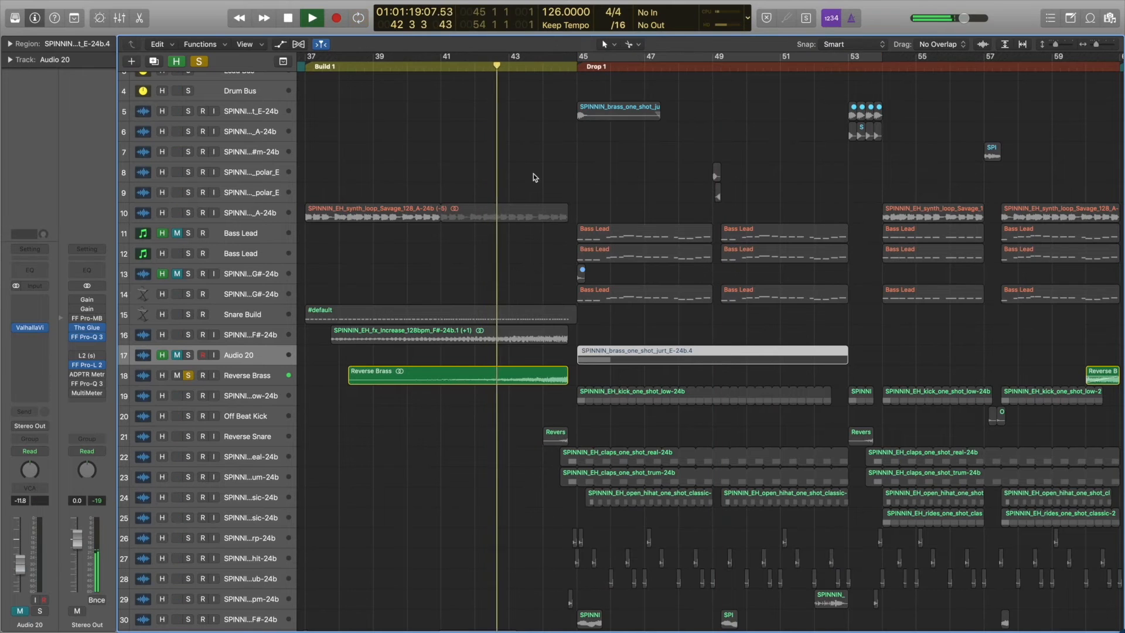
{"action": "left_click", "coordinate": [258, 375]}
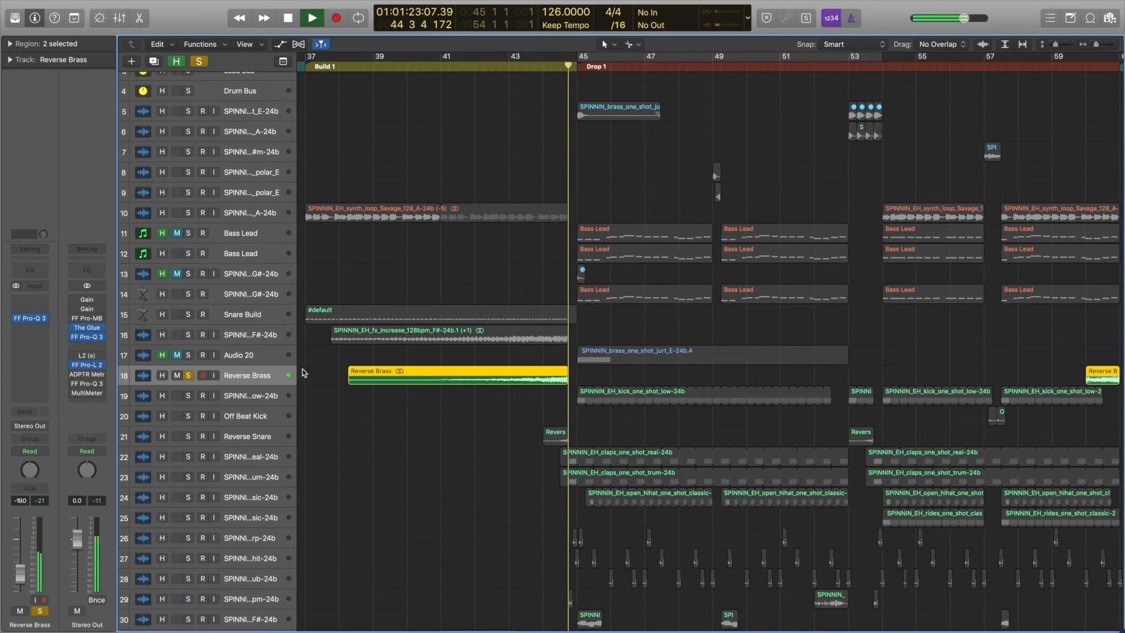
{"action": "key", "text": "space"}
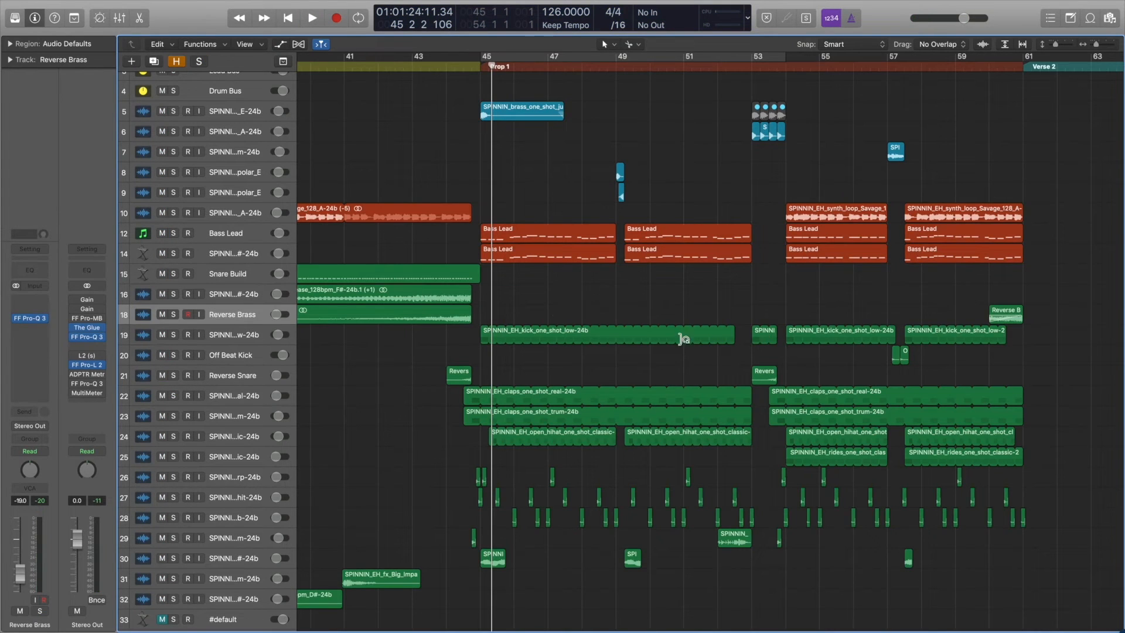
- Solo the drum and percussion tracks 19–30, play them with bars 45–53 cycled, and clear the solos
{"action": "left_click_drag", "start_coordinate": [715, 487], "coordinate": [759, 549]}
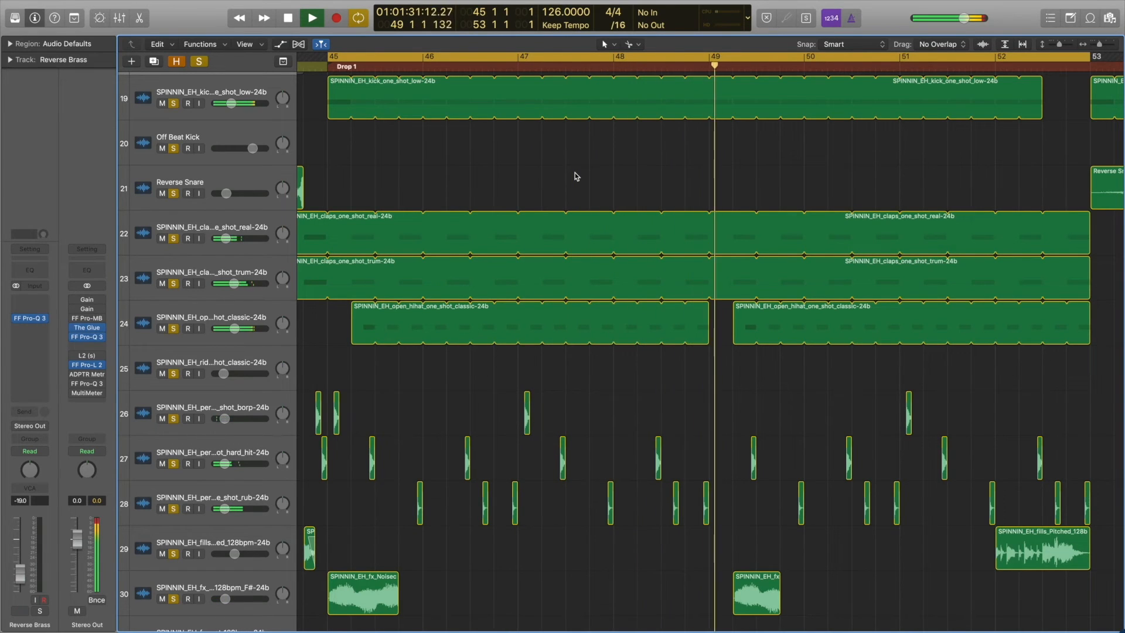
{"action": "key", "text": "space"}
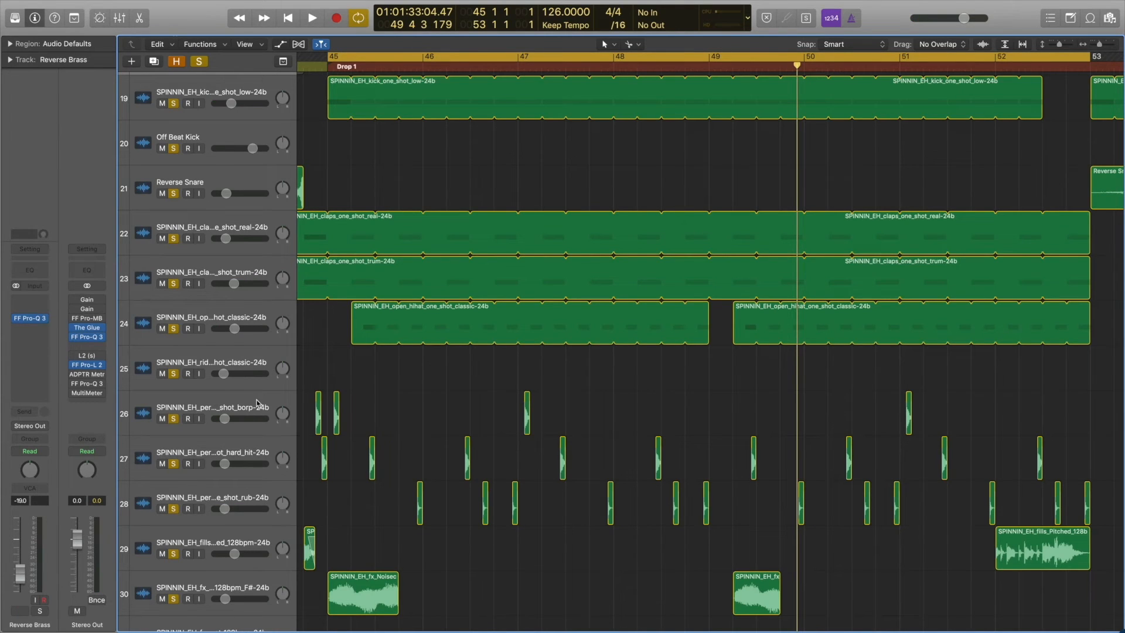
{"action": "left_click", "coordinate": [172, 420]}
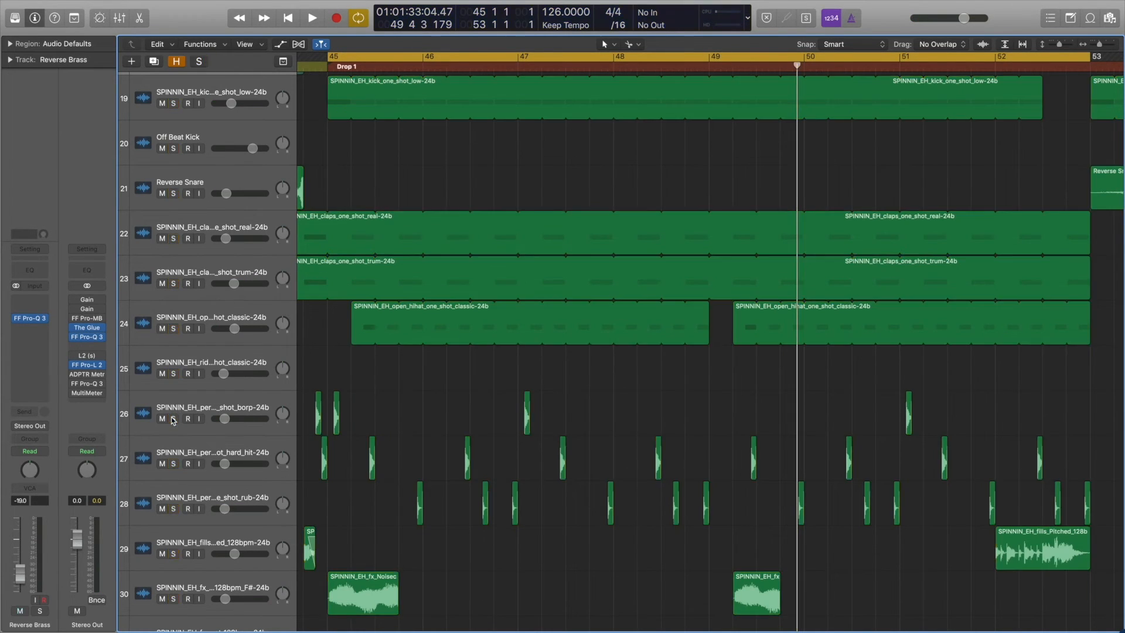
- Solo the percussion and fill tracks 26–29 and play them from bar 45 through the first drop
{"action": "key", "text": "space"}
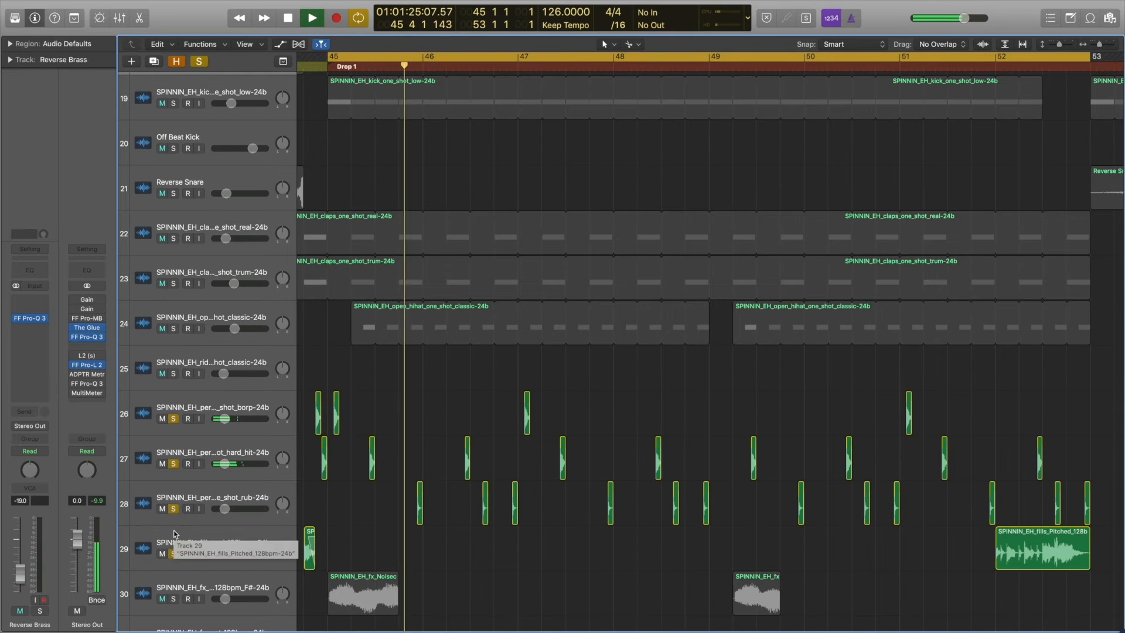
{"action": "left_click", "coordinate": [173, 418]}
{"action": "left_click", "coordinate": [173, 418]}
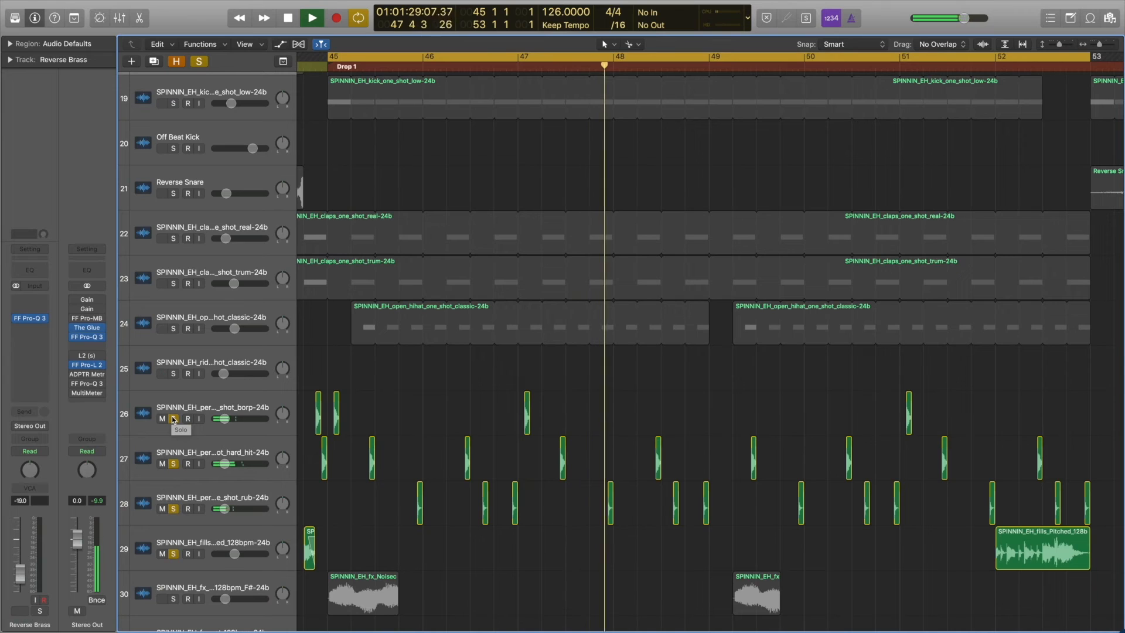
{"action": "key", "text": "space"}
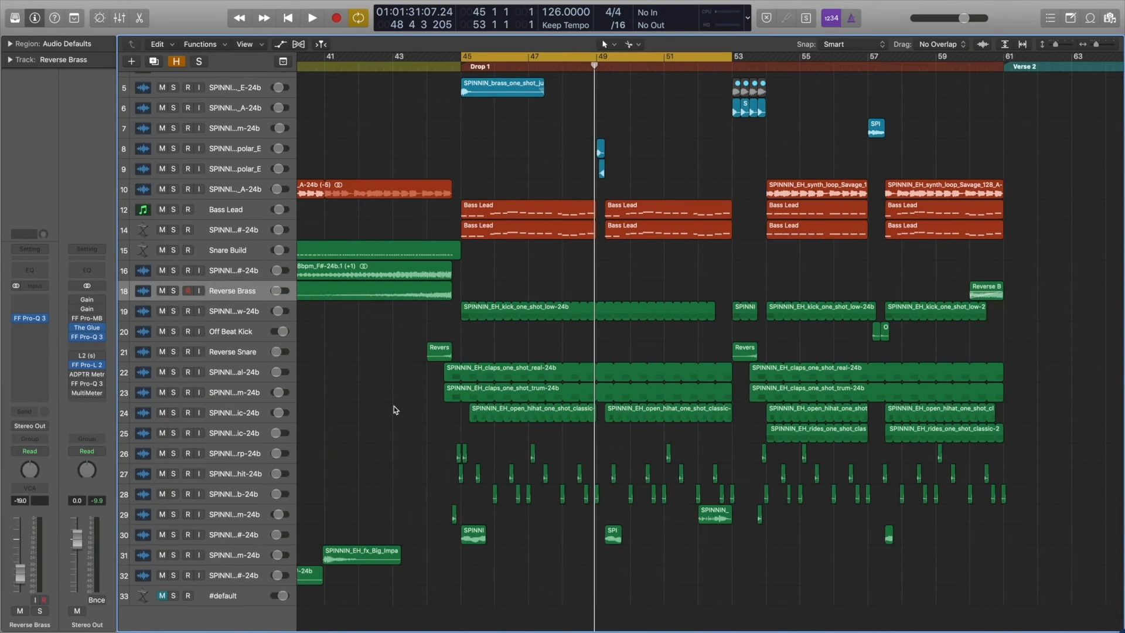
- Solo the noise effect on track 30 together with the Bass Lead and play both from bar 45
{"action": "left_click", "coordinate": [174, 534]}
{"action": "left_click", "coordinate": [174, 209]}
{"action": "key", "text": "space"}
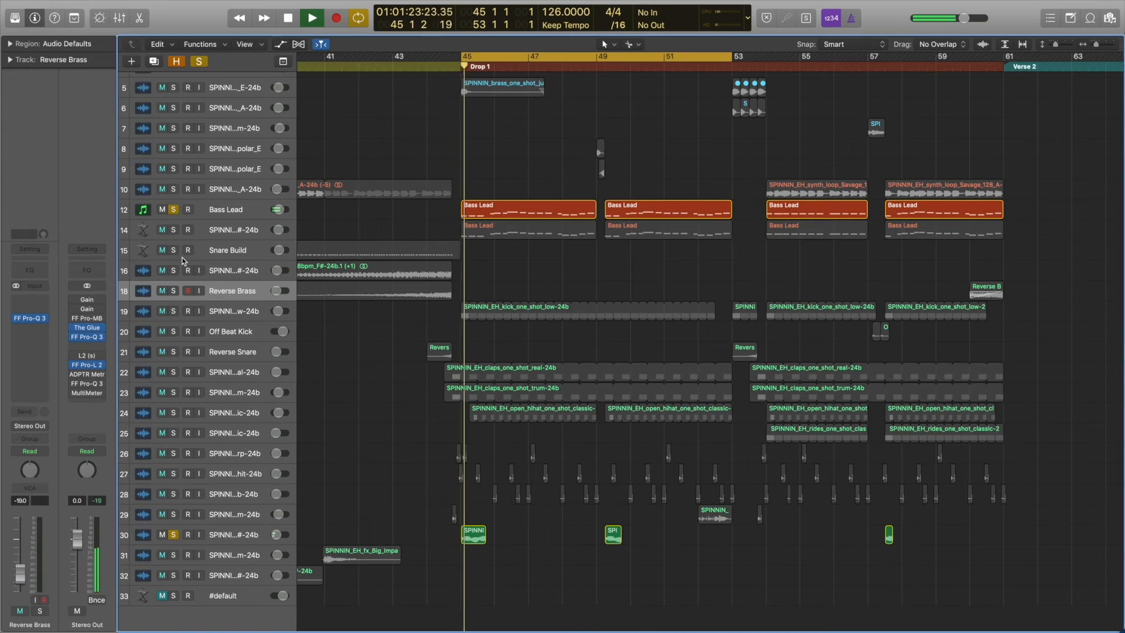
{"action": "key", "text": "space"}
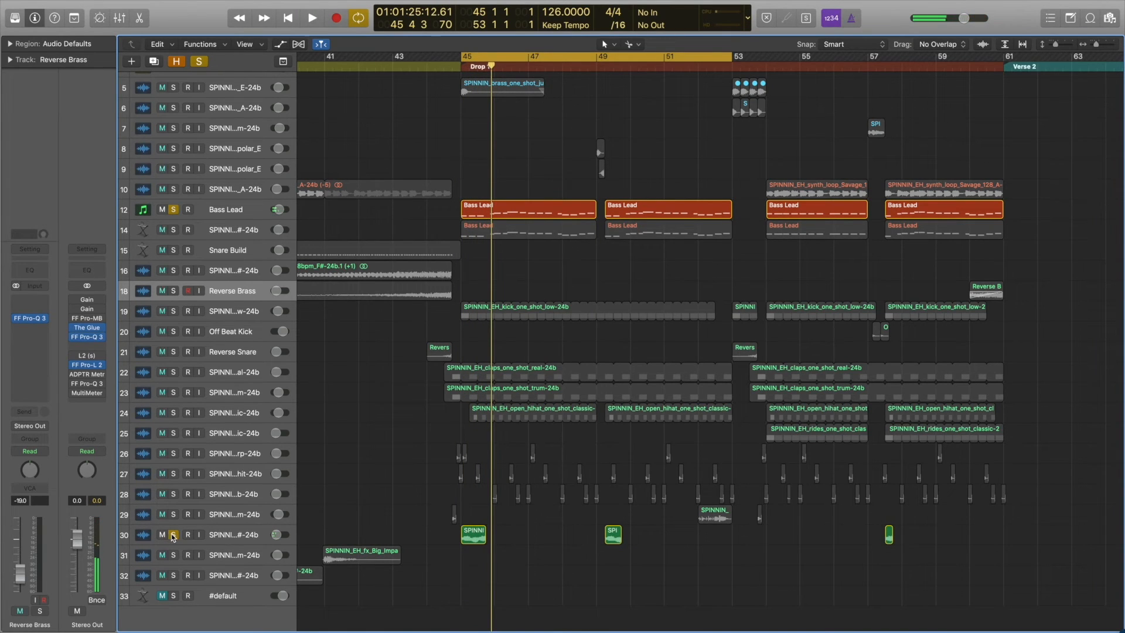
- Compare the start of the drop with the Bass Lead soloed alone and again with the track 30 noise effect added
{"action": "left_click", "coordinate": [173, 534]}
{"action": "key", "text": "space"}
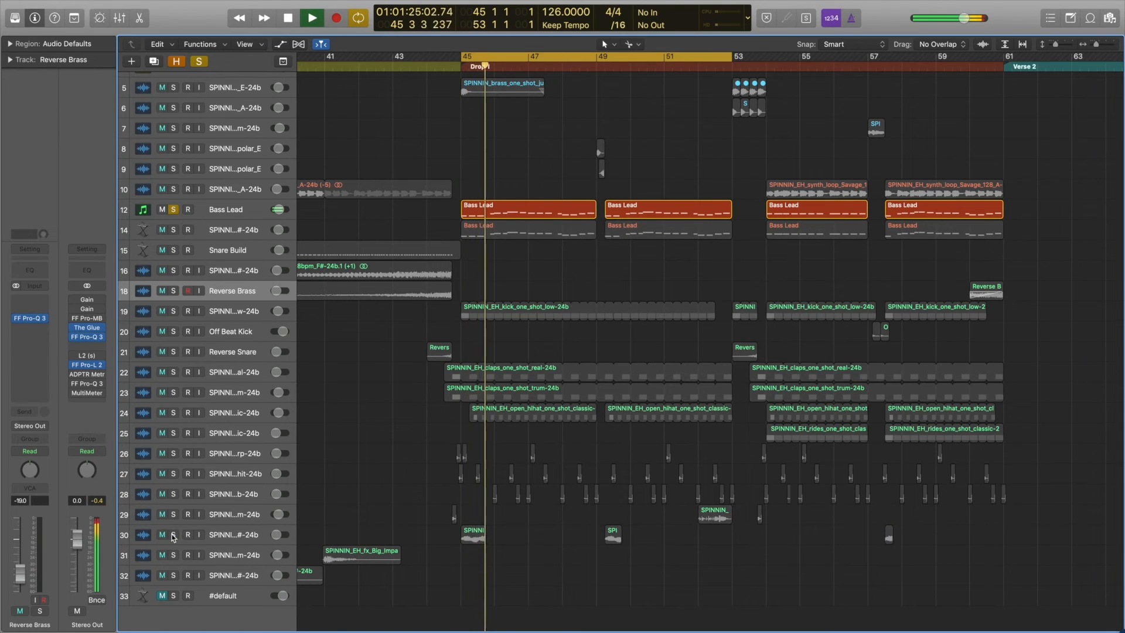
{"action": "key", "text": "space"}
{"action": "left_click", "coordinate": [172, 535]}
{"action": "key", "text": "space"}
{"action": "key", "text": "space"}
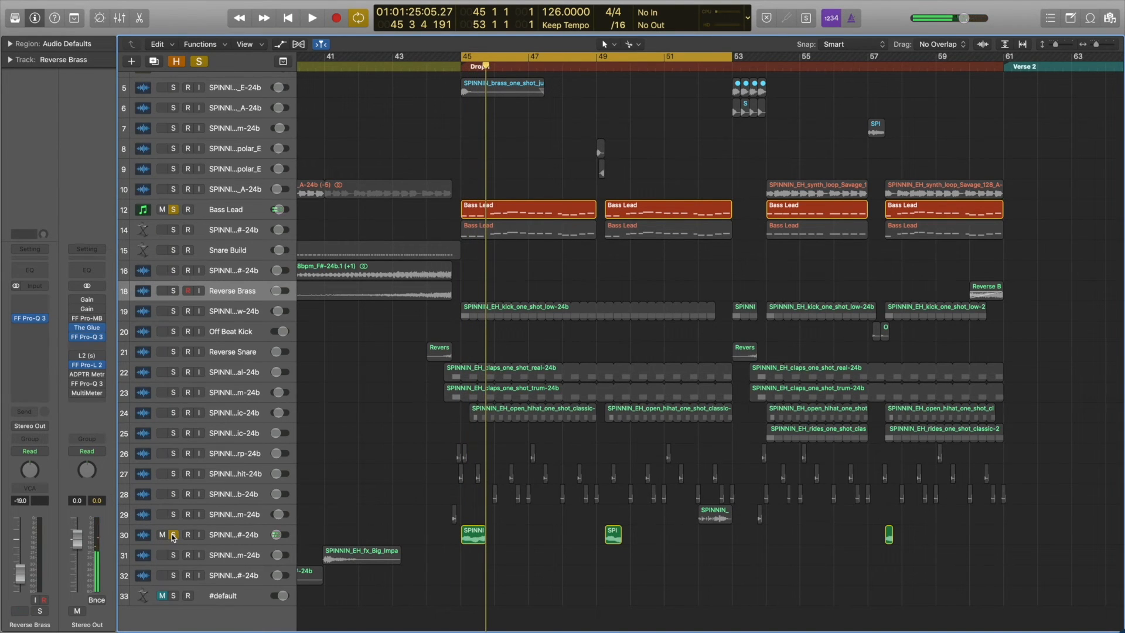
- Clear the solos on the noise effect and Bass Lead, and play the full drop from bar 45
{"action": "left_click", "coordinate": [173, 534]}
{"action": "key", "text": "space"}
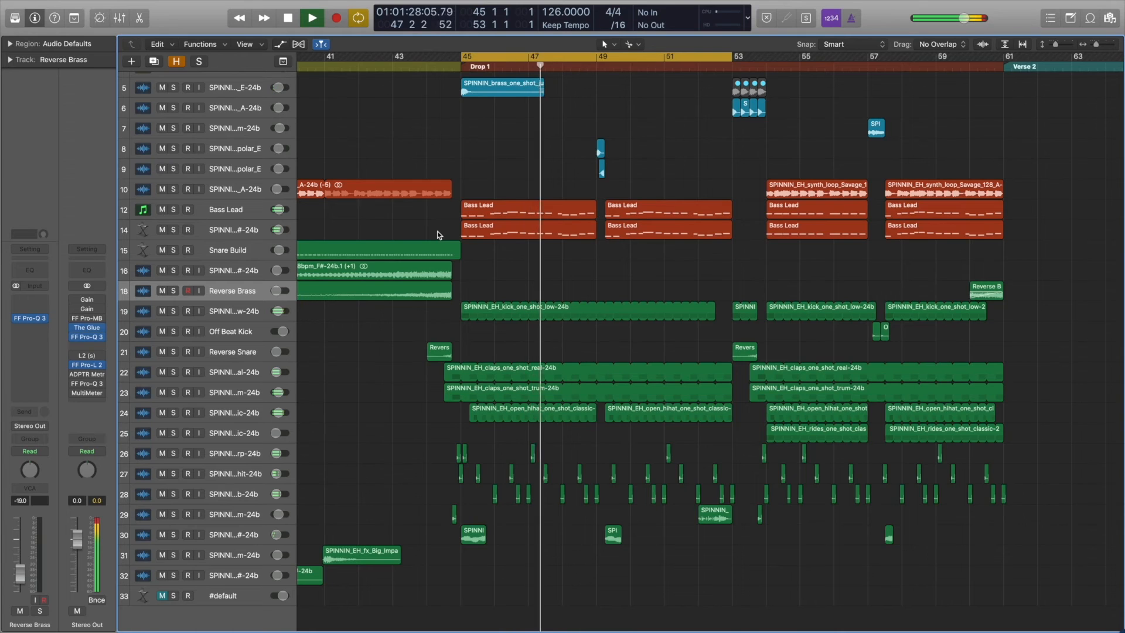
{"action": "key", "text": "space"}
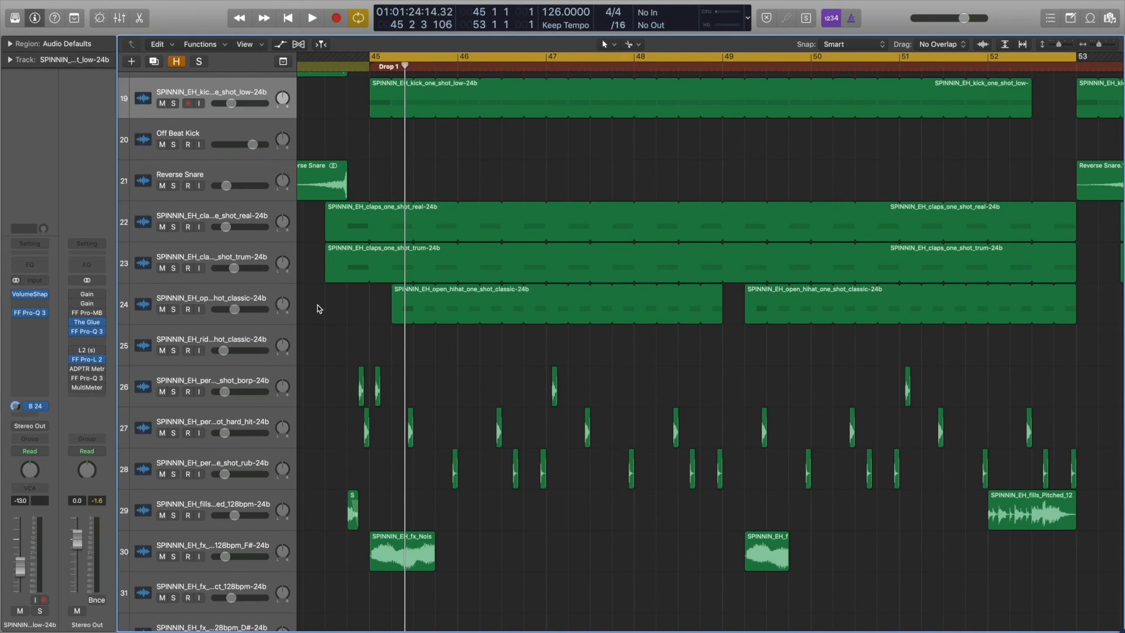
- Solo the real clap on track 22 and play it from bar 45
{"action": "left_click", "coordinate": [210, 236]}
{"action": "left_click", "coordinate": [175, 227]}
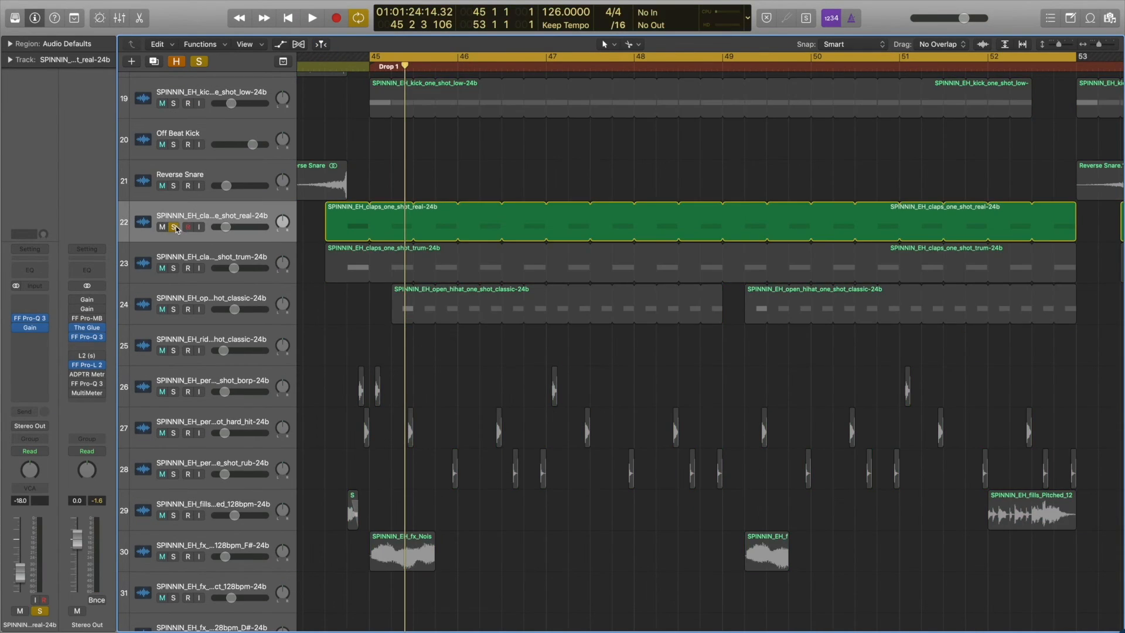
{"action": "key", "text": "space"}
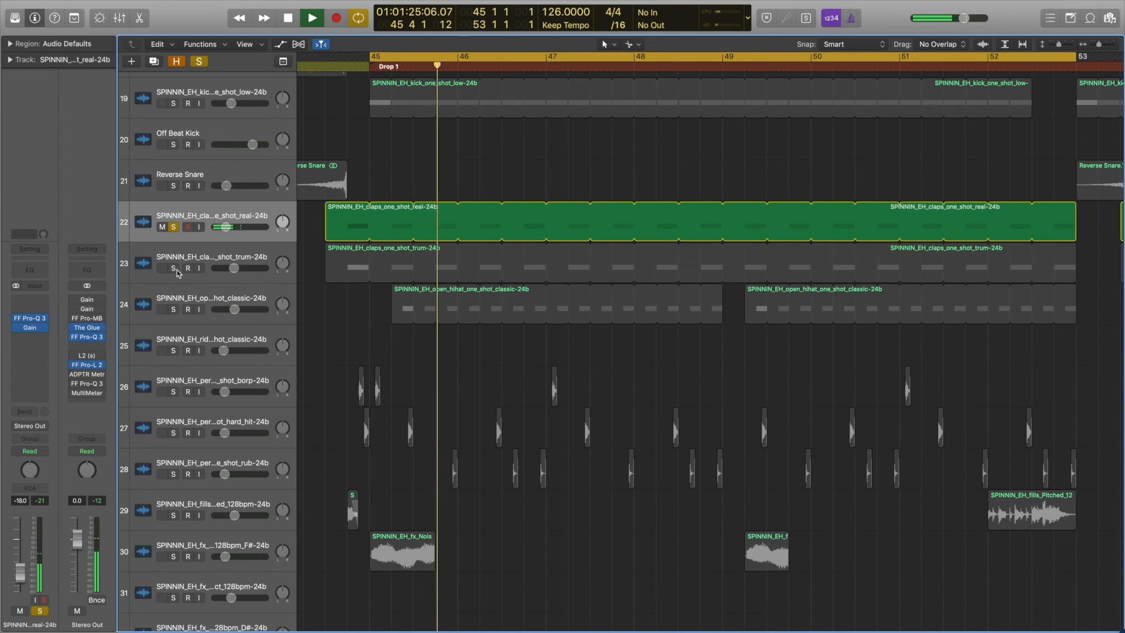
{"action": "key", "text": "space"}
- Add the trum clap on track 23 to the solo and play both clap layers together
{"action": "left_click", "coordinate": [173, 268]}
{"action": "key", "text": "space"}
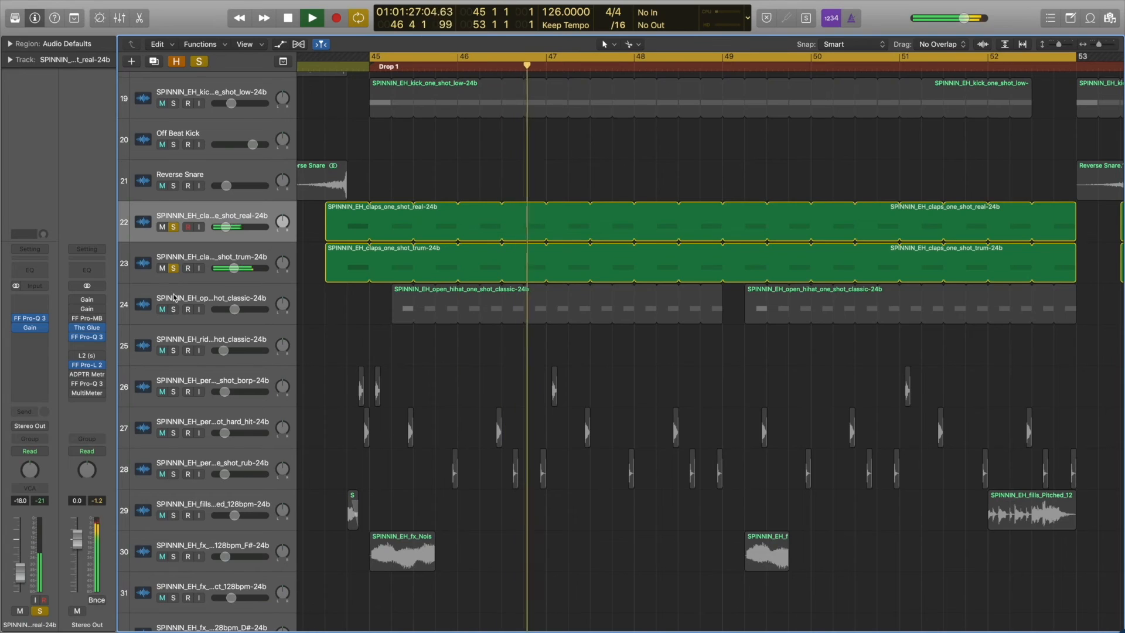
{"action": "key", "text": "space"}
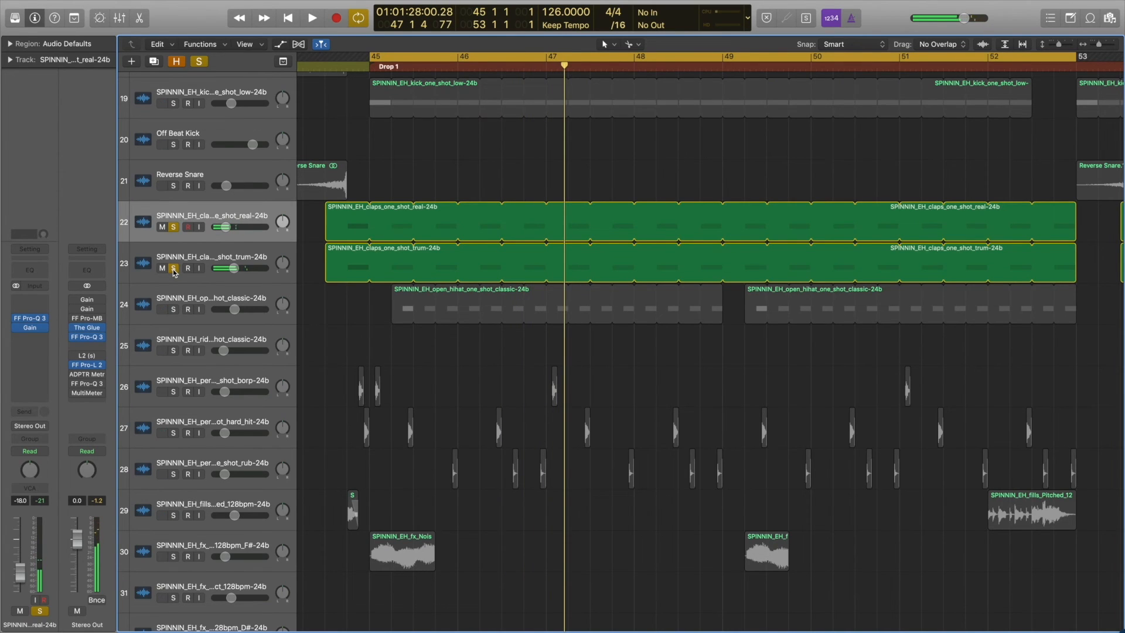
- Solo only the open hi-hat on track 24, play it, and clear the solo and the cycle range
{"action": "left_click", "coordinate": [173, 268]}
{"action": "left_click", "coordinate": [173, 310]}
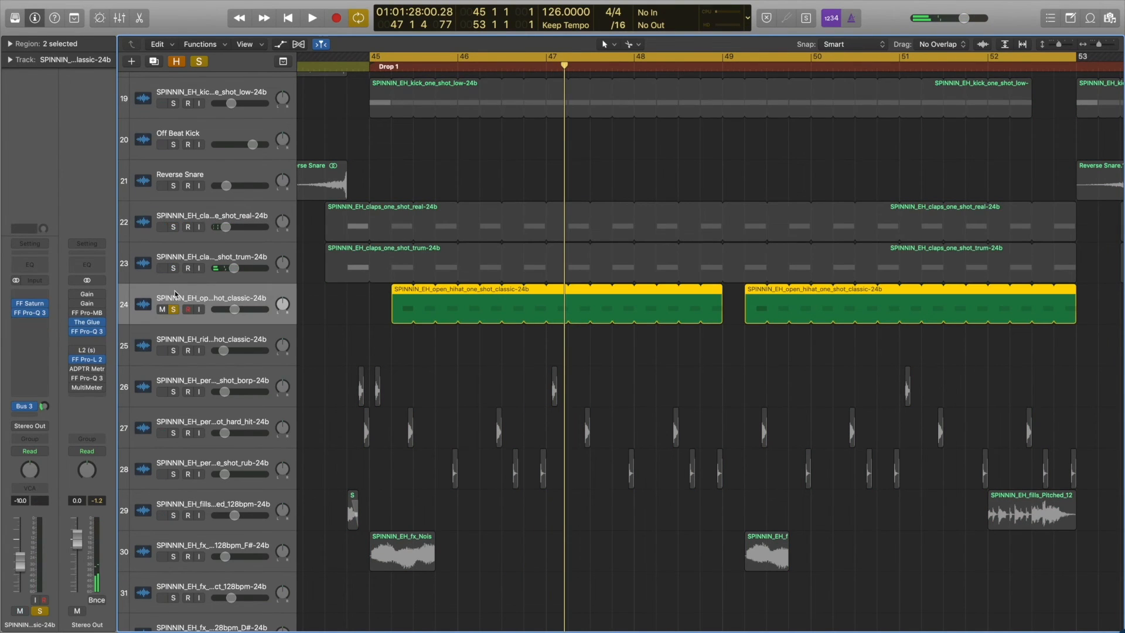
{"action": "key", "text": "space"}
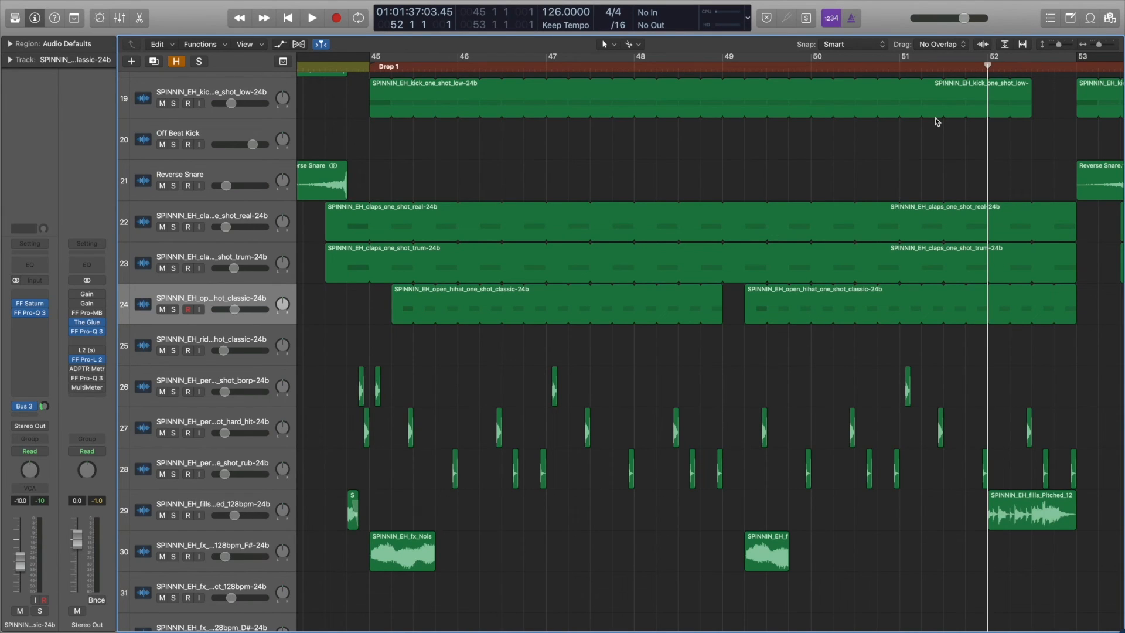
- Solo and play the pitched fill on track 29 and the synth loop on track 10, clearing each solo
{"action": "left_click", "coordinate": [174, 515]}
{"action": "key", "text": "space"}
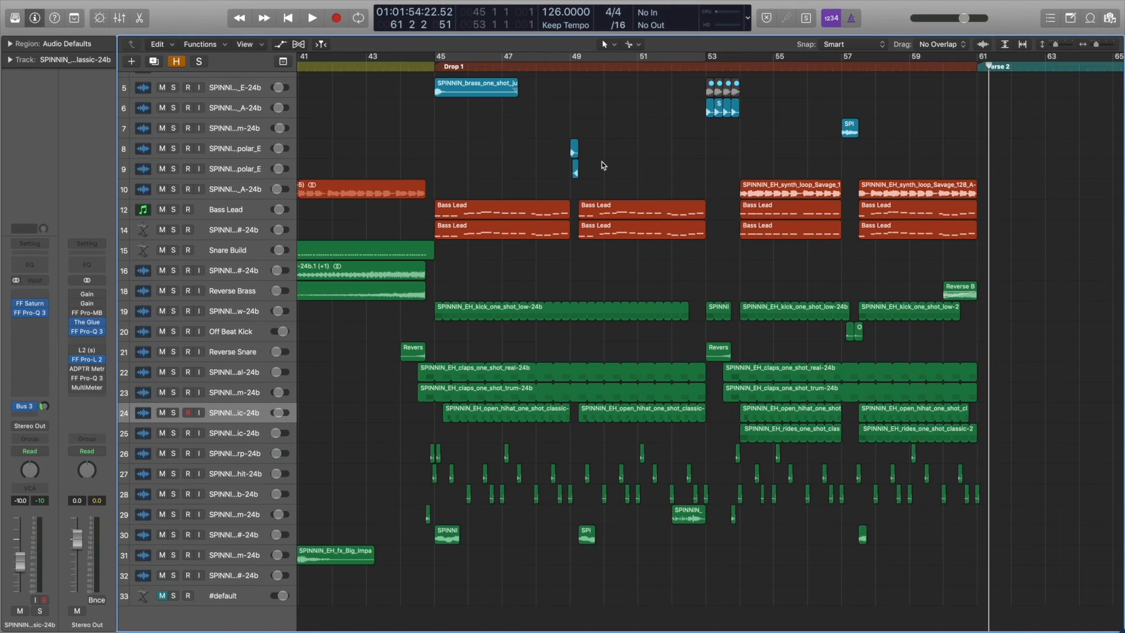
{"action": "left_click", "coordinate": [251, 190]}
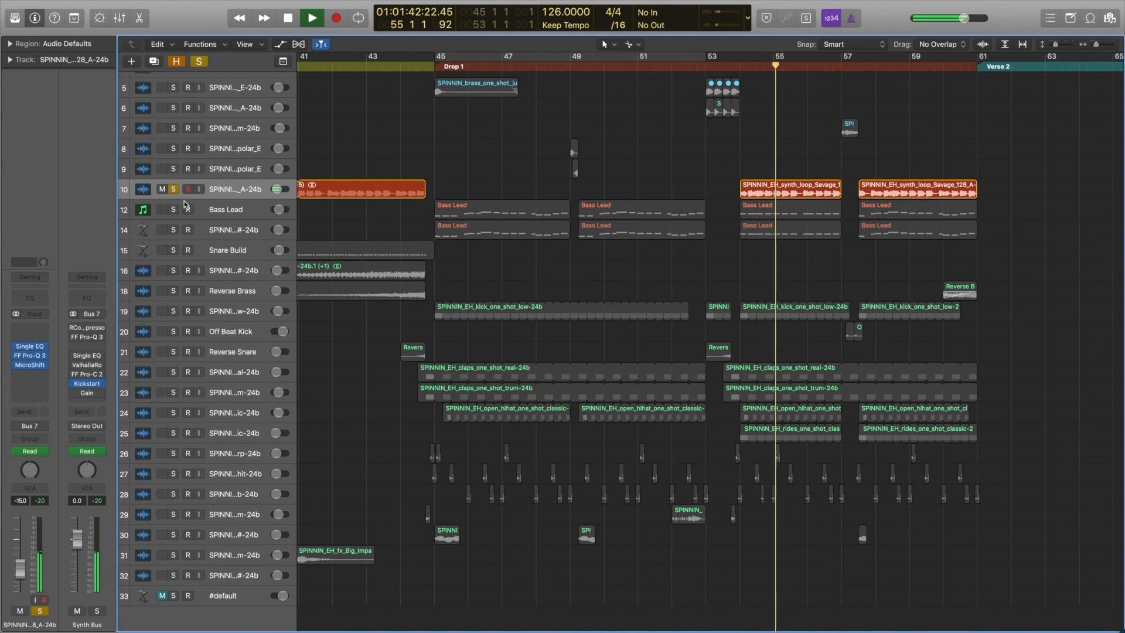
{"action": "left_click", "coordinate": [173, 188]}
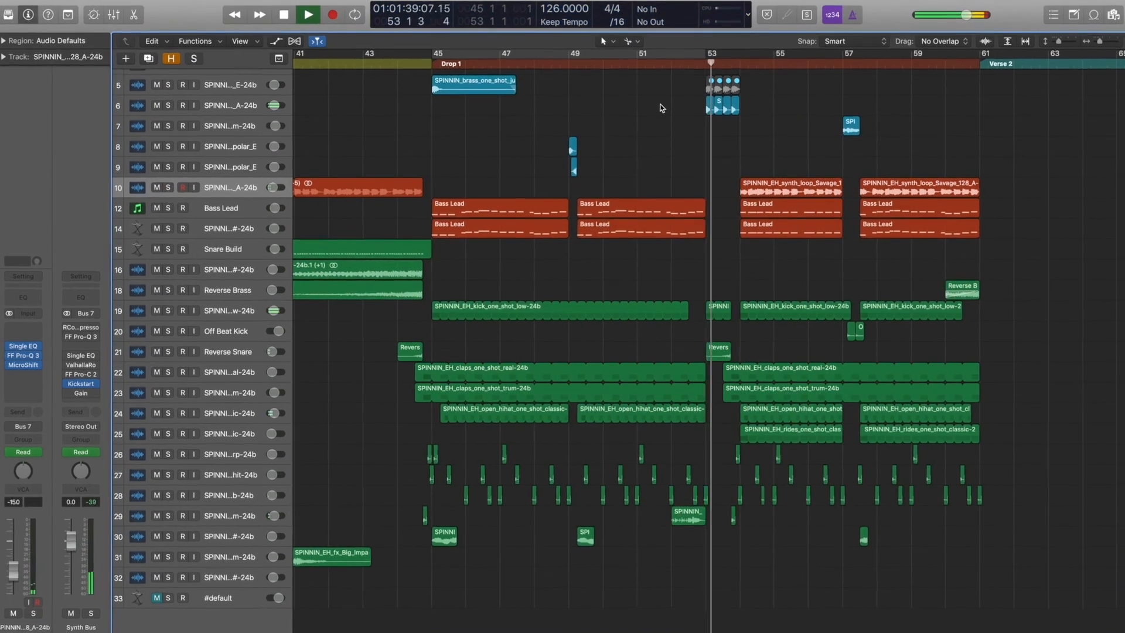